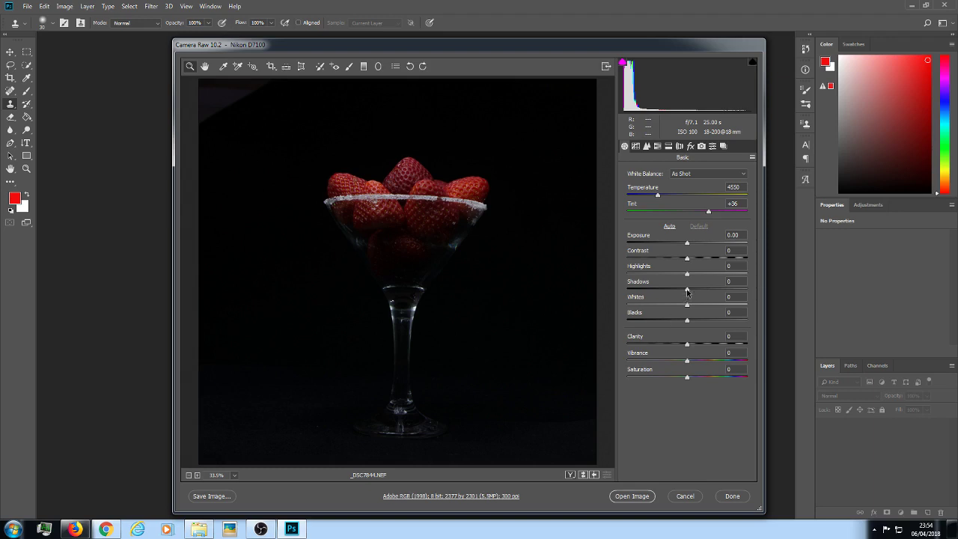
Set the raw photo's Shadows to -100 and Exposure to +0.85.
left_click_drag(687, 292, 627, 291)
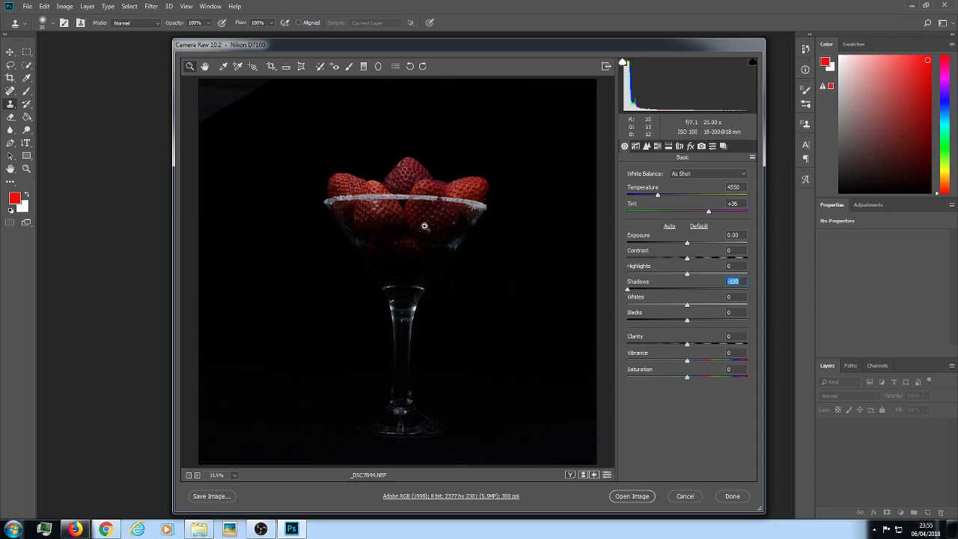
left_click(688, 243)
mouse_move(689, 243)
left_mouse_down()
mouse_move(714, 244)
mouse_move(698, 244)
left_mouse_up()
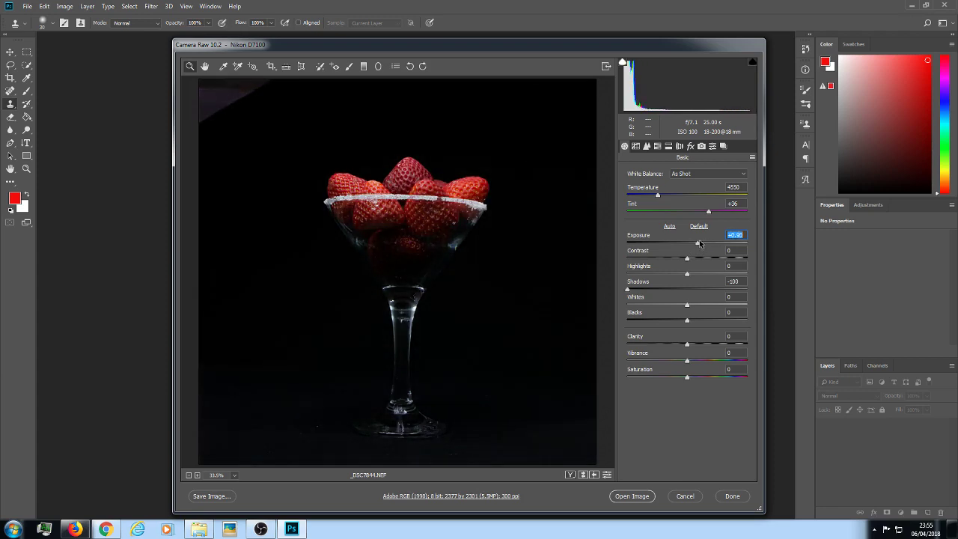
left_click_drag(698, 243, 698, 243)
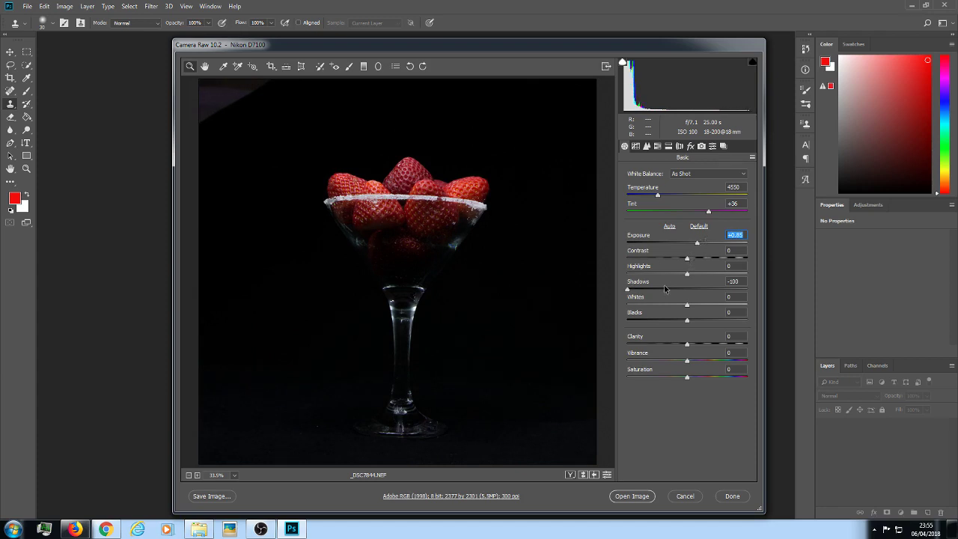
Raise the luminance of the Reds to +50 in the HSL adjustments.
left_click(658, 147)
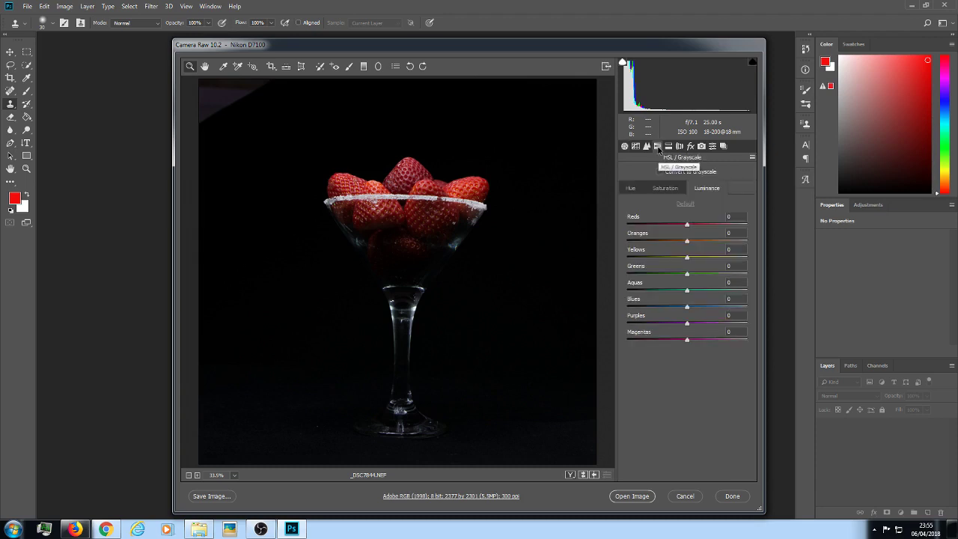
left_click(665, 189)
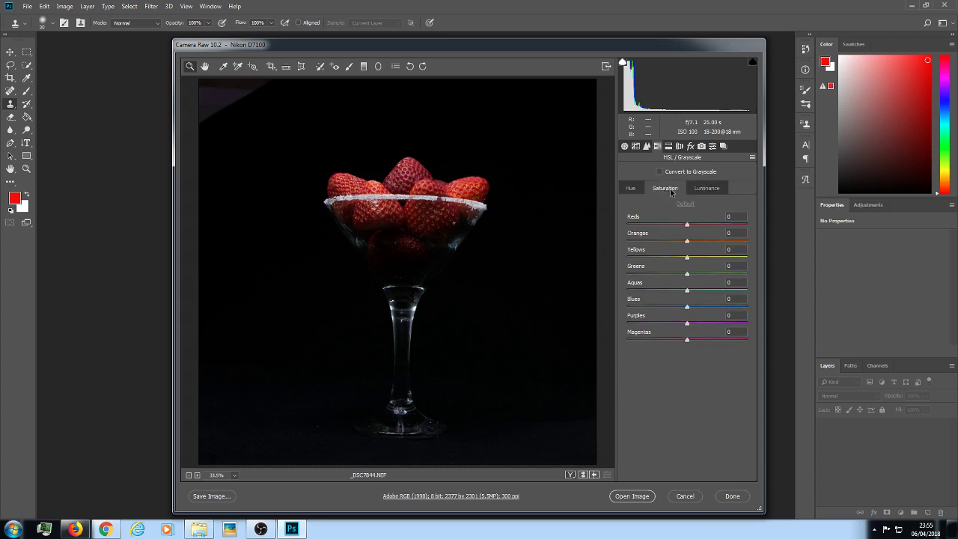
left_click(707, 188)
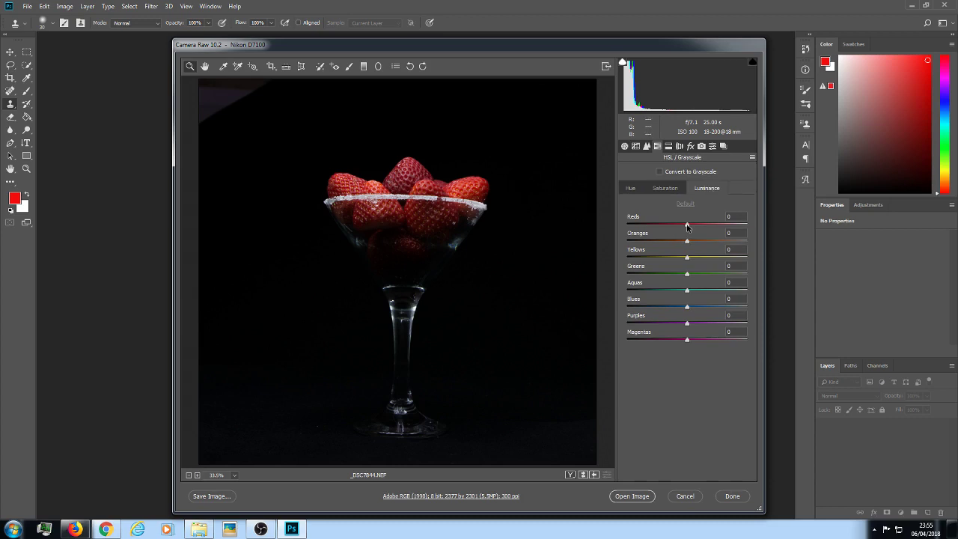
left_click_drag(686, 225, 717, 231)
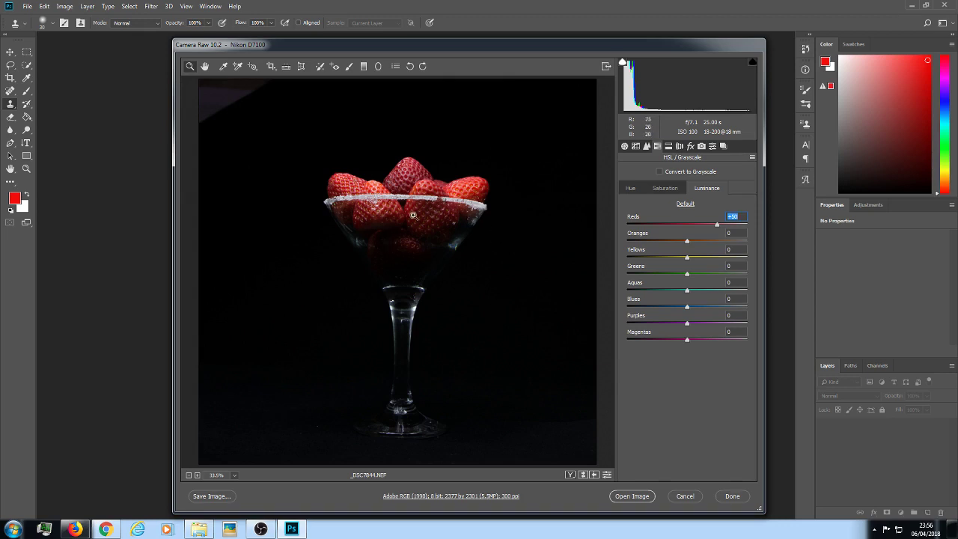
Open the adjusted raw photo as a Photoshop document and duplicate its Background layer.
left_click(632, 496)
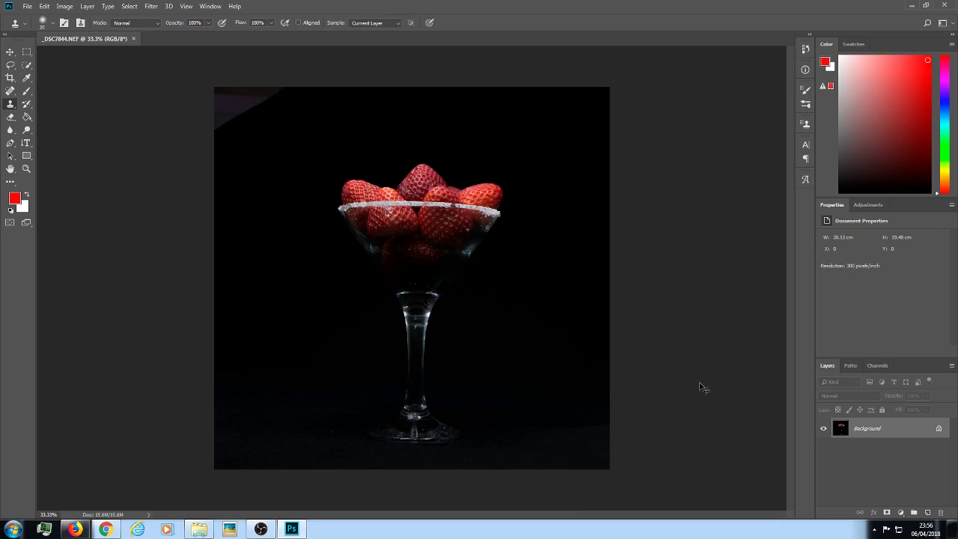
key("ctrl+j")
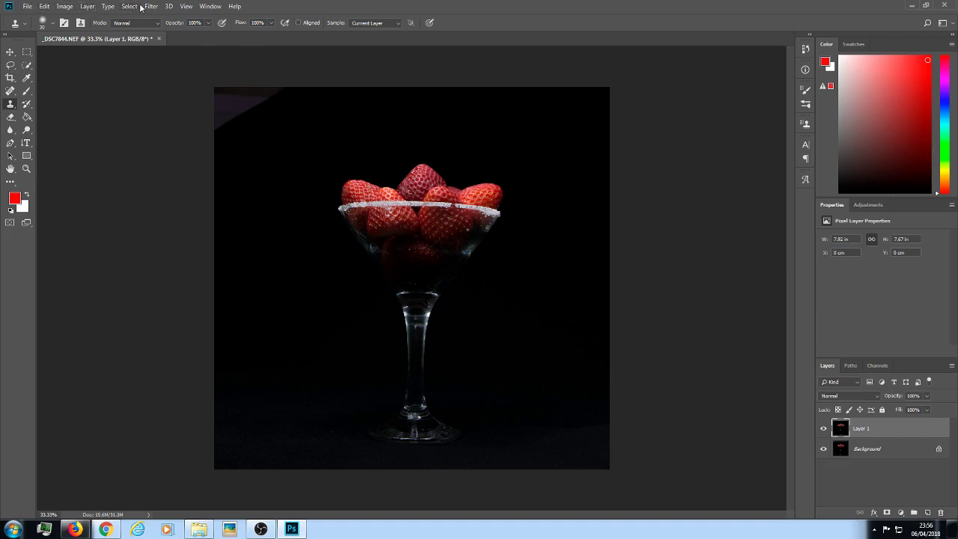
left_click(87, 7)
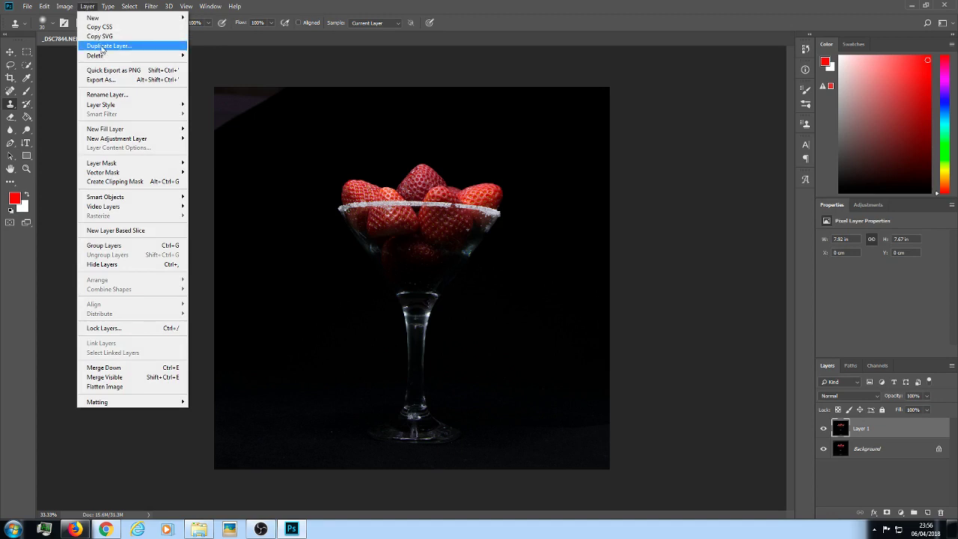
left_click(102, 46)
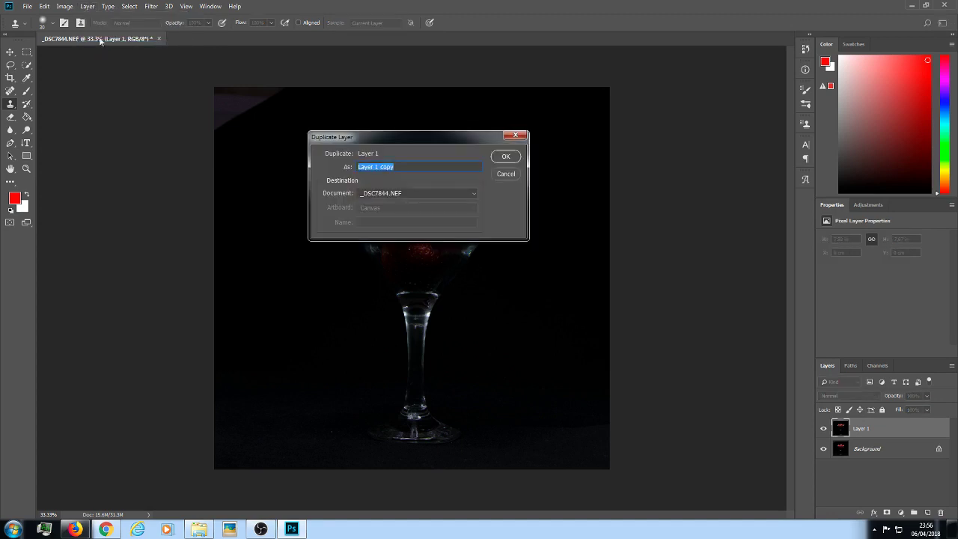
left_click(505, 174)
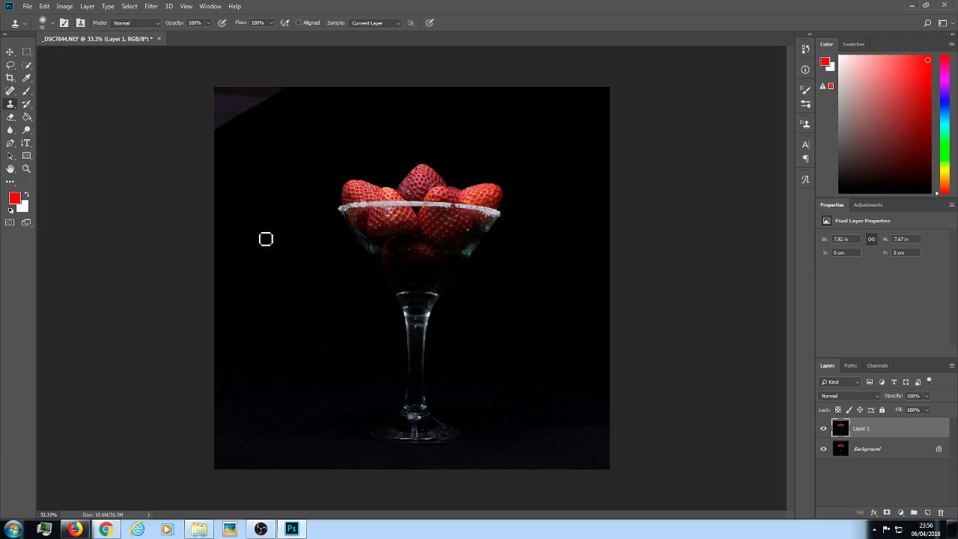
Clone dark background over the light patch in the photo's upper-left corner using an enlarged Clone Stamp brush.
left_click(265, 239, "alt")
key("bracketright")
mouse_move(265, 85)
left_mouse_down()
mouse_move(216, 111)
mouse_move(223, 96)
mouse_move(206, 99)
mouse_move(203, 108)
mouse_move(247, 88)
mouse_move(212, 86)
mouse_move(205, 112)
mouse_move(258, 87)
mouse_move(240, 79)
mouse_move(247, 93)
mouse_move(216, 120)
left_mouse_up()
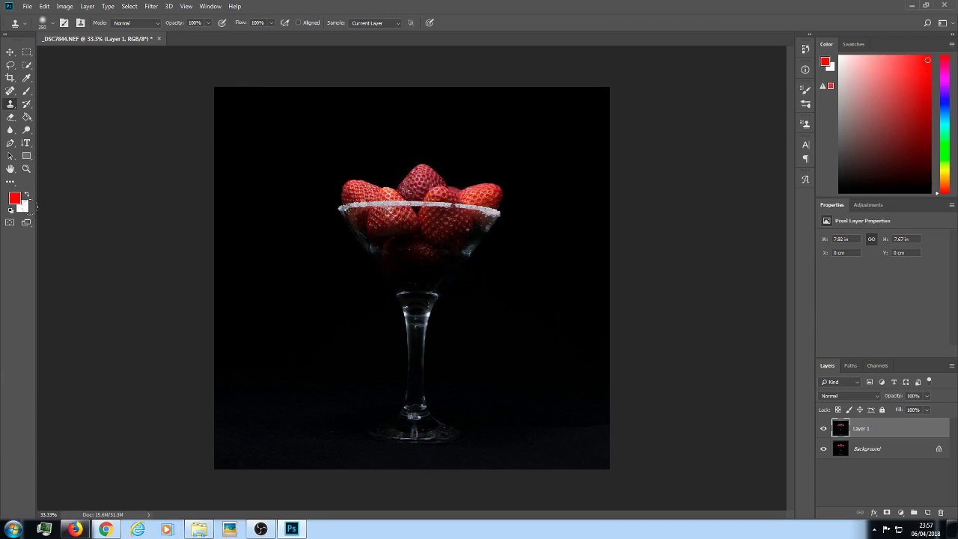
Clone sugar texture over the dark gap in the right part of the glass's sugared rim.
left_click(28, 169)
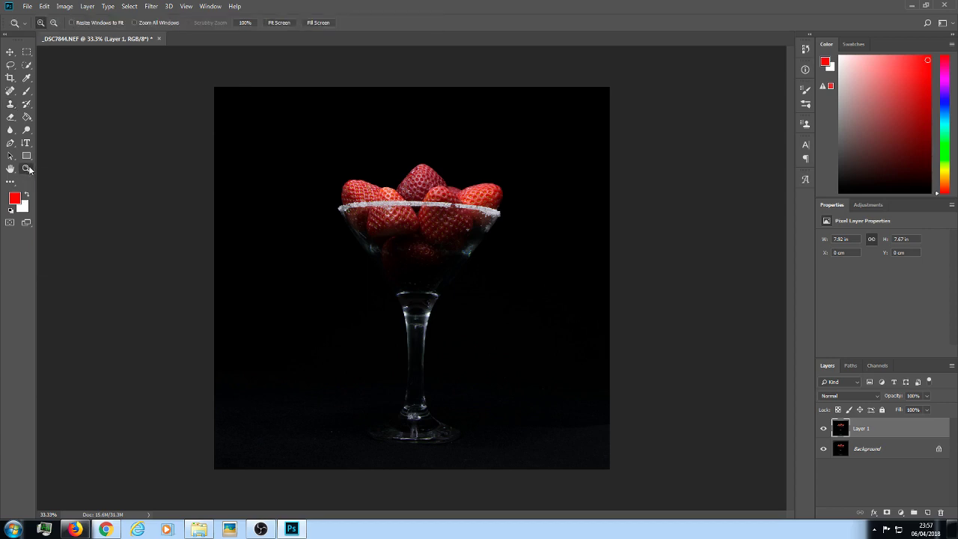
left_click(467, 206)
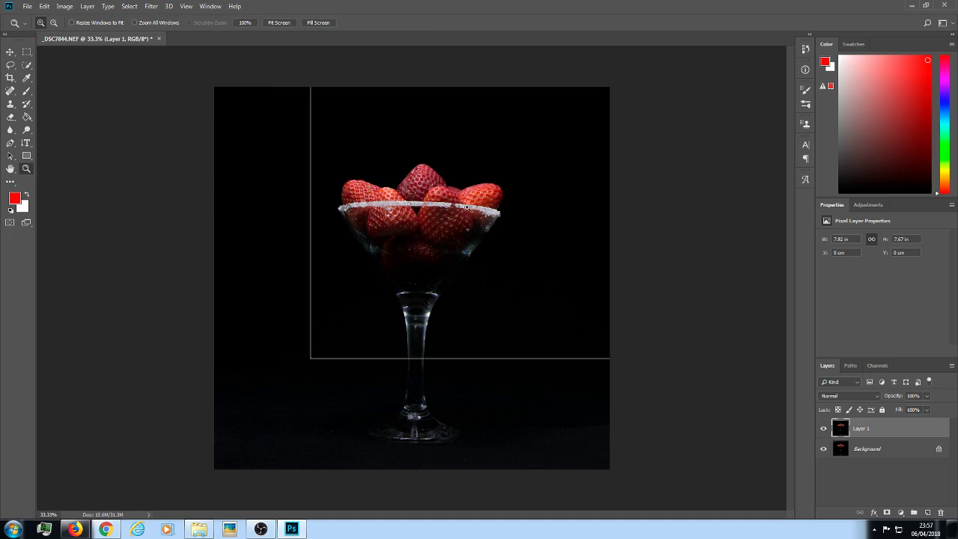
left_click(467, 206)
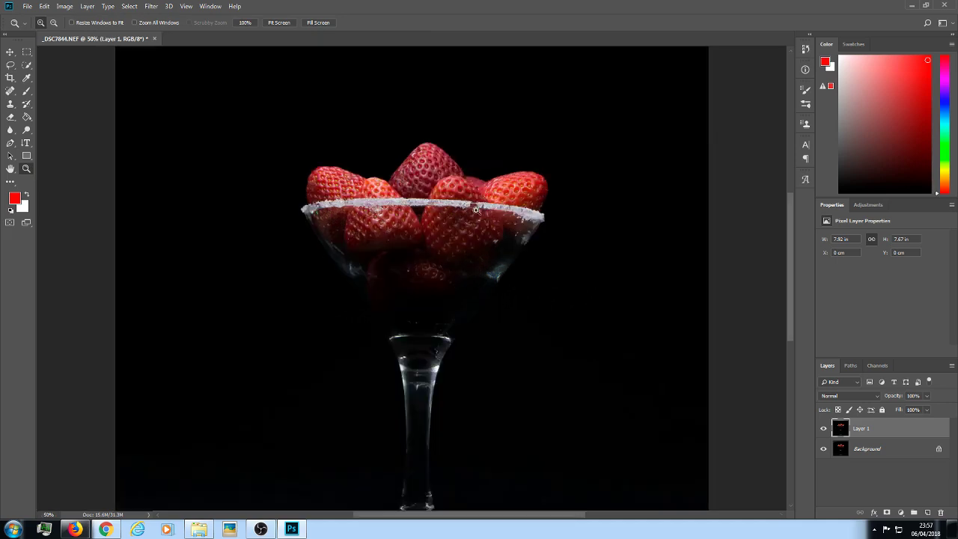
left_click(10, 104)
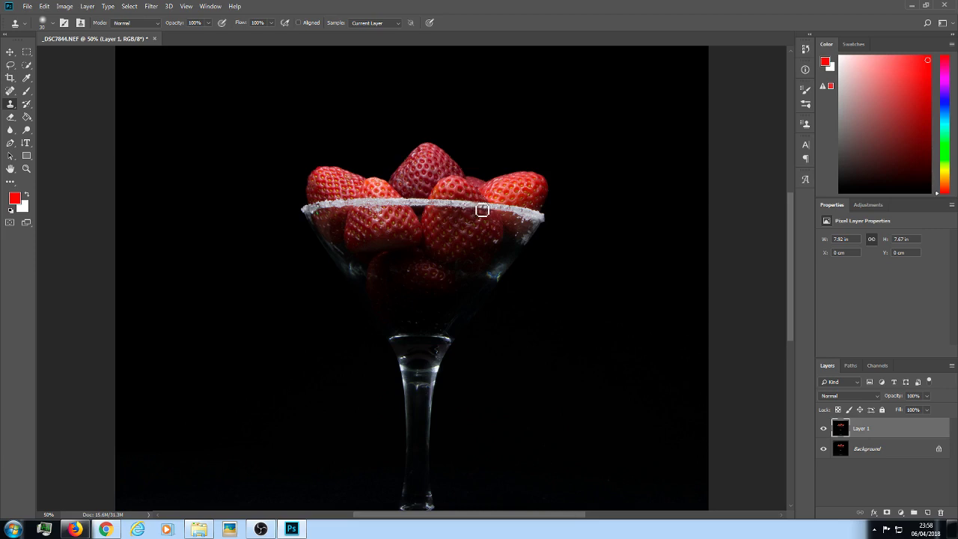
left_click_drag(485, 210, 479, 209)
left_click(500, 207, "alt")
Straighten the glass by rotating the photo slightly counterclockwise with the Crop tool, and commit the crop.
left_click(26, 170)
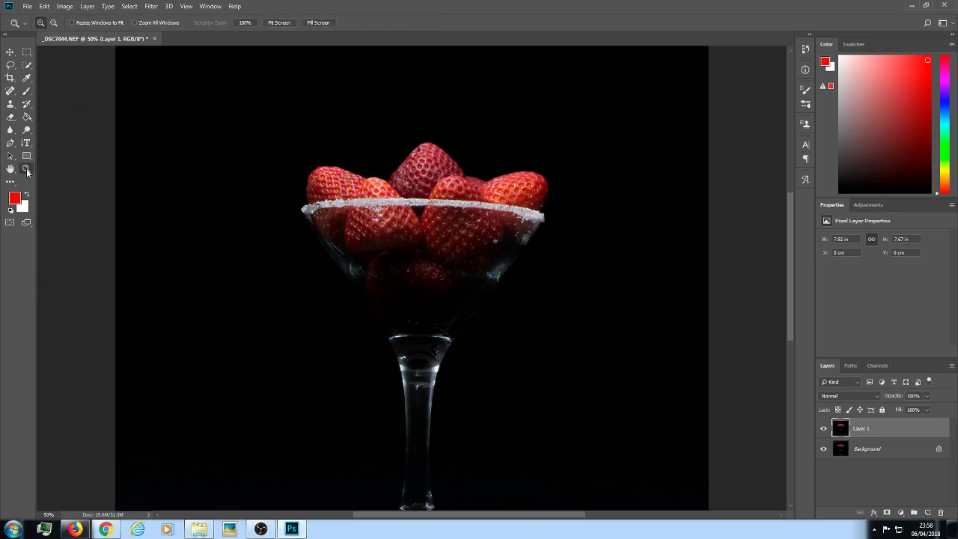
left_click(278, 23)
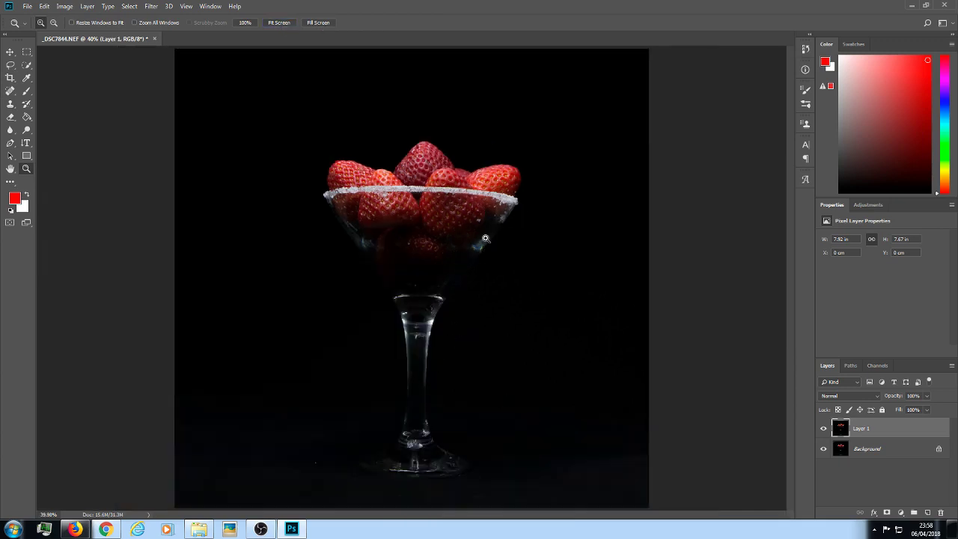
left_click(13, 80)
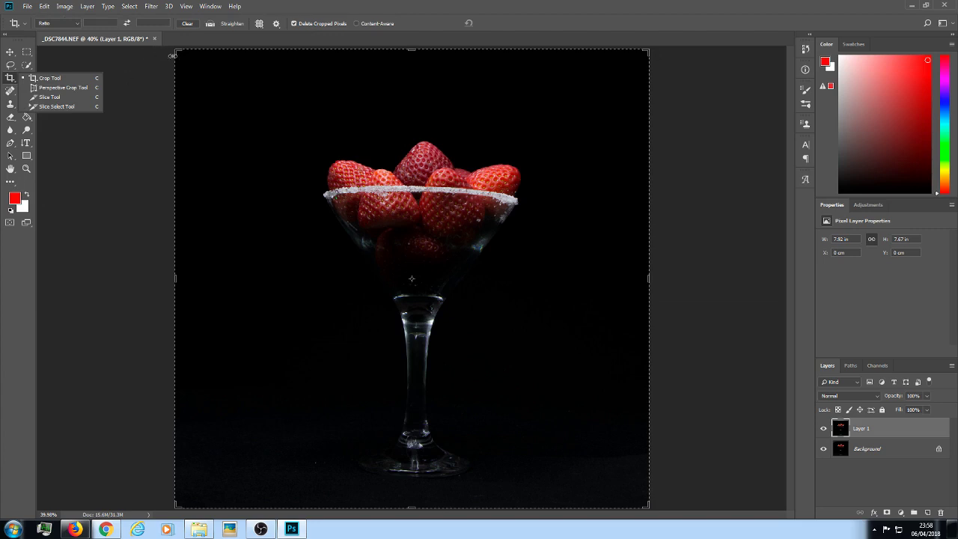
left_click(165, 48)
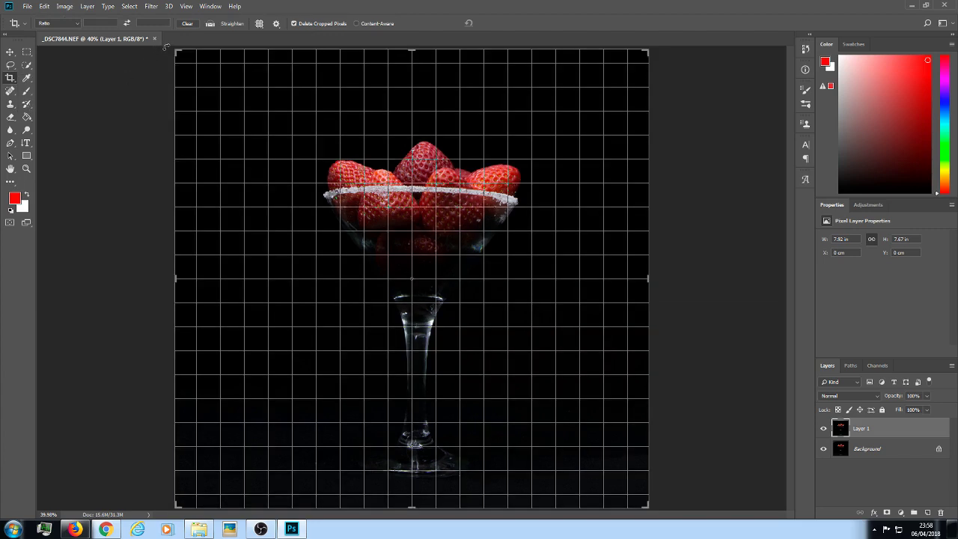
left_click_drag(163, 47, 162, 51)
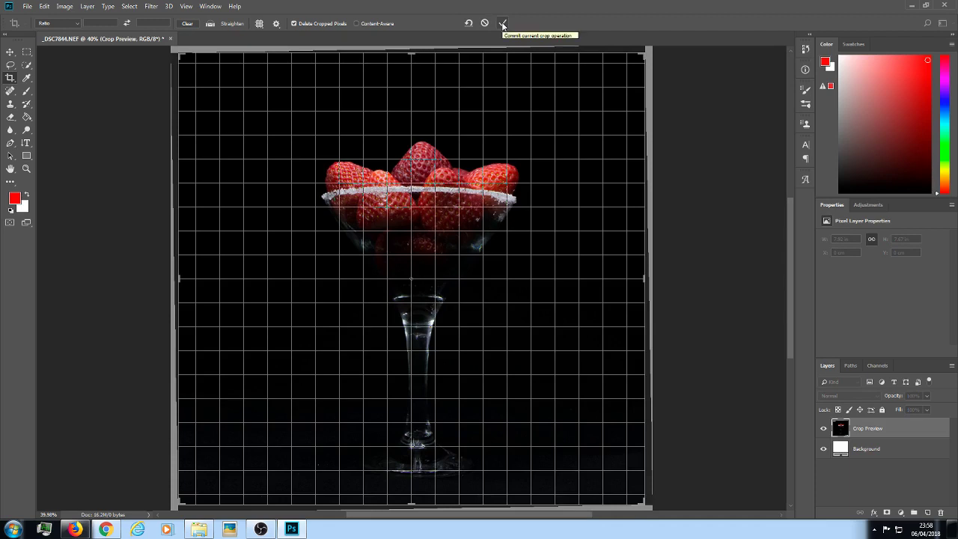
left_click(502, 23)
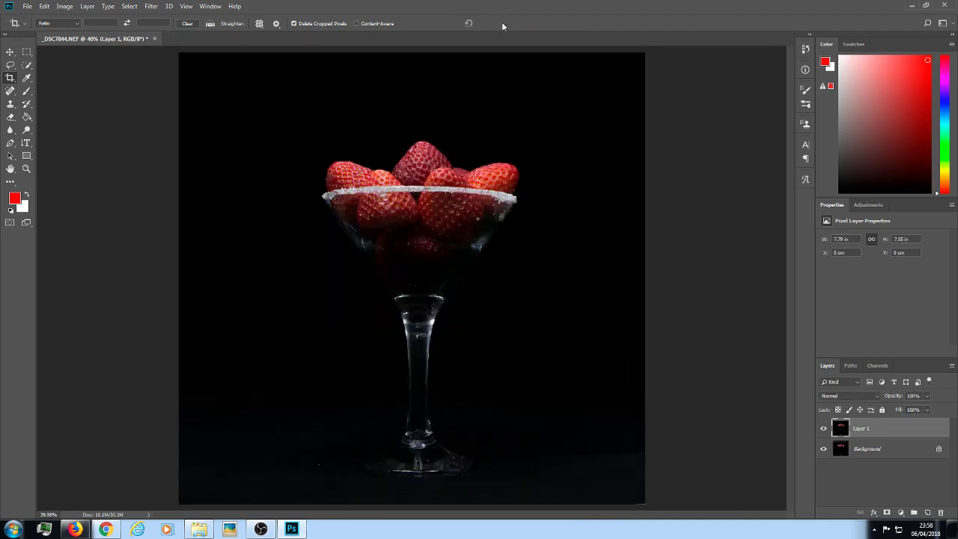
Remove the small specks from the dark background with the content-aware Spot Healing Brush.
left_click(26, 170)
left_click(278, 23)
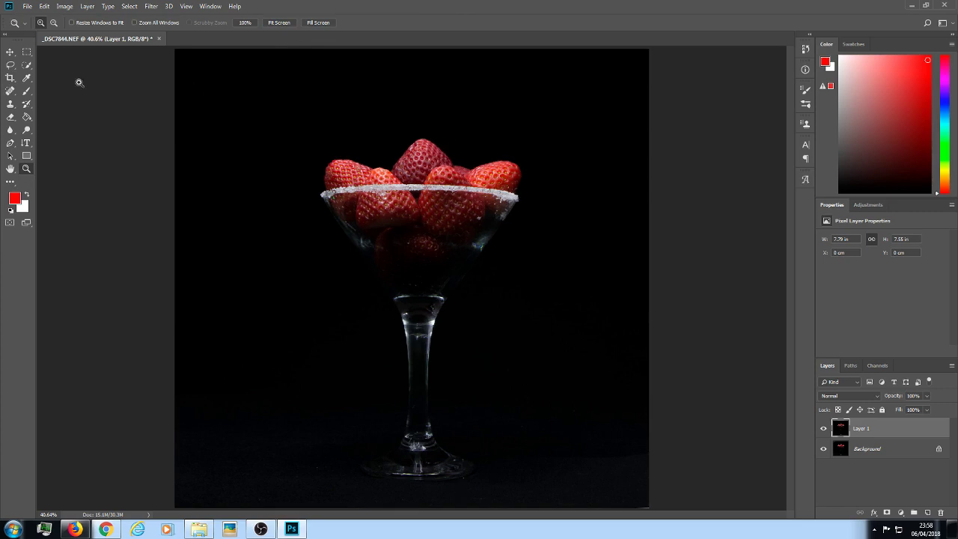
left_click(10, 92)
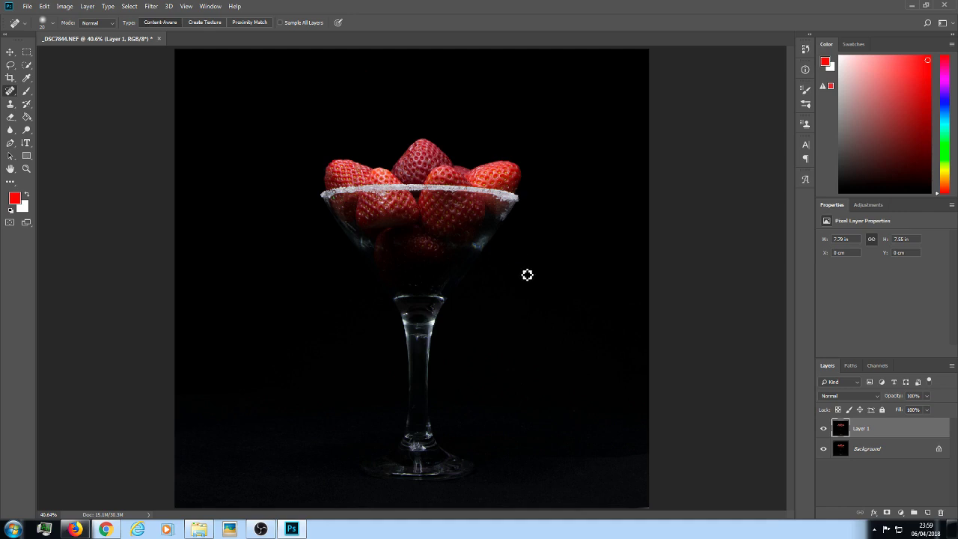
Draw a curved Pen tool path that winds around the glass stem from its base up to its top.
left_click(11, 145)
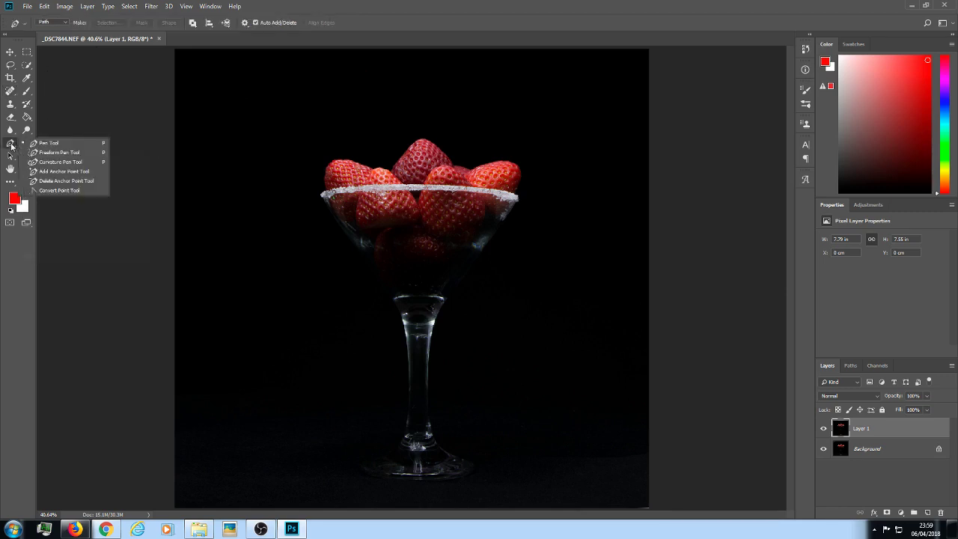
left_click(45, 143)
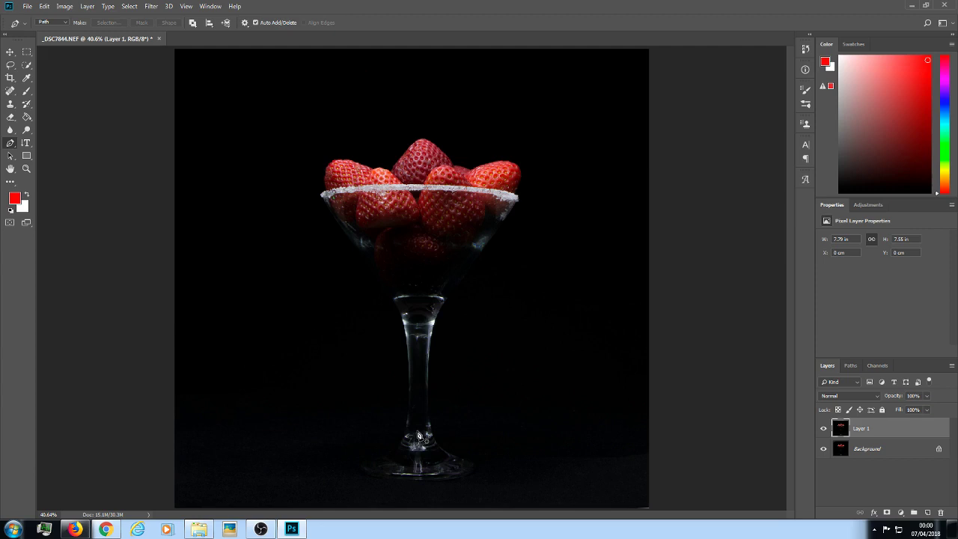
left_click(417, 436)
left_click_drag(417, 403, 343, 407)
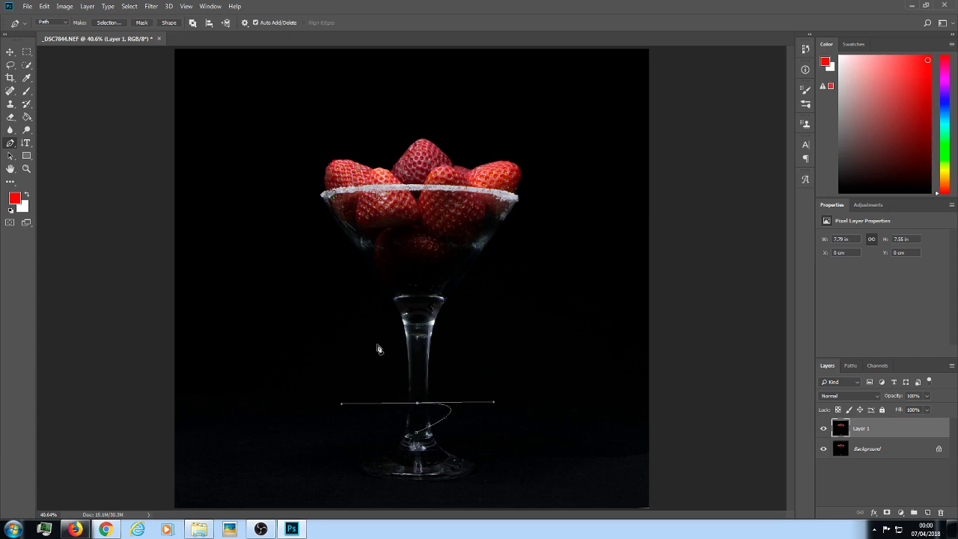
left_click(419, 366)
left_click_drag(418, 322, 291, 346)
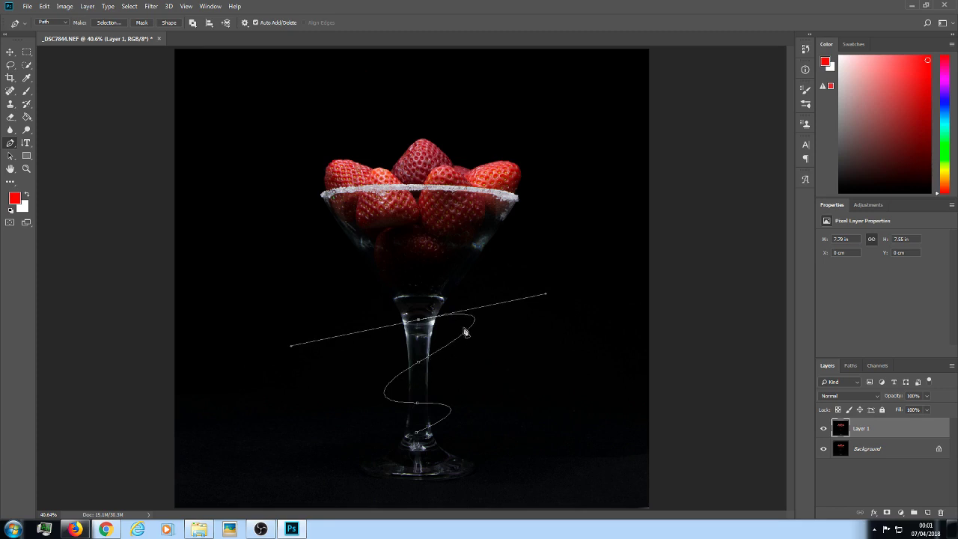
Continue the winding path with wider curves around the bowl, ending at the middle of the sugared rim.
left_click(416, 277)
left_click_drag(416, 240, 265, 243)
left_click_drag(266, 244, 192, 324)
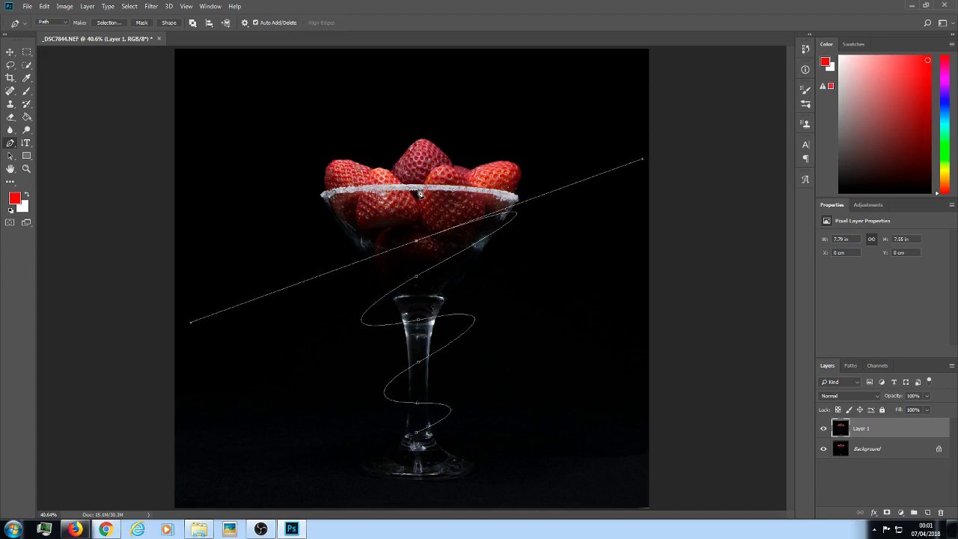
key("ctrl+z")
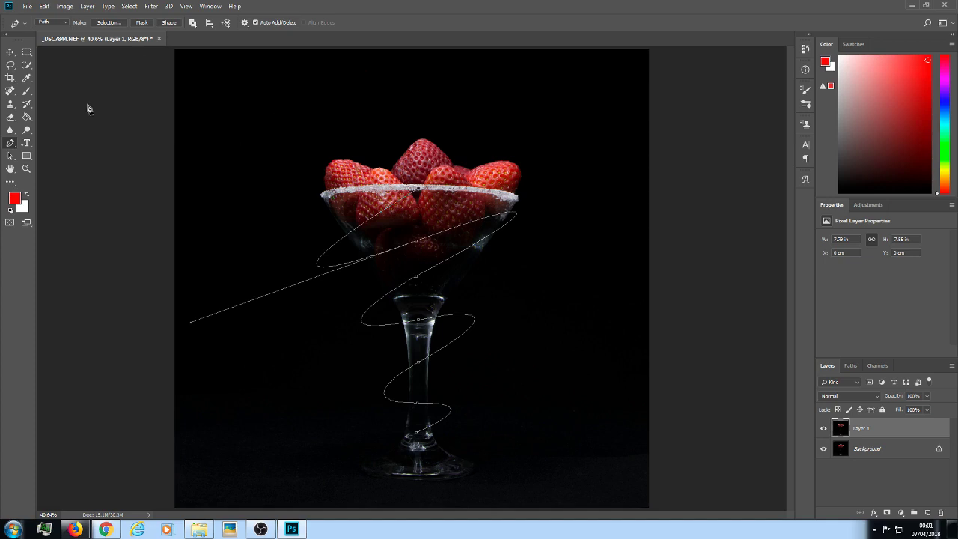
Set the Brush tool's size to 12 px.
left_click(27, 92)
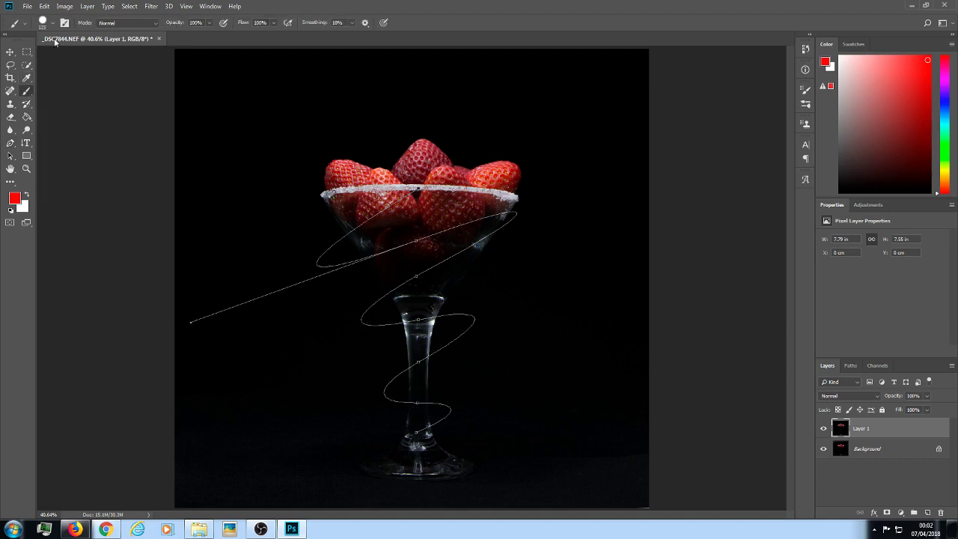
left_click(53, 24)
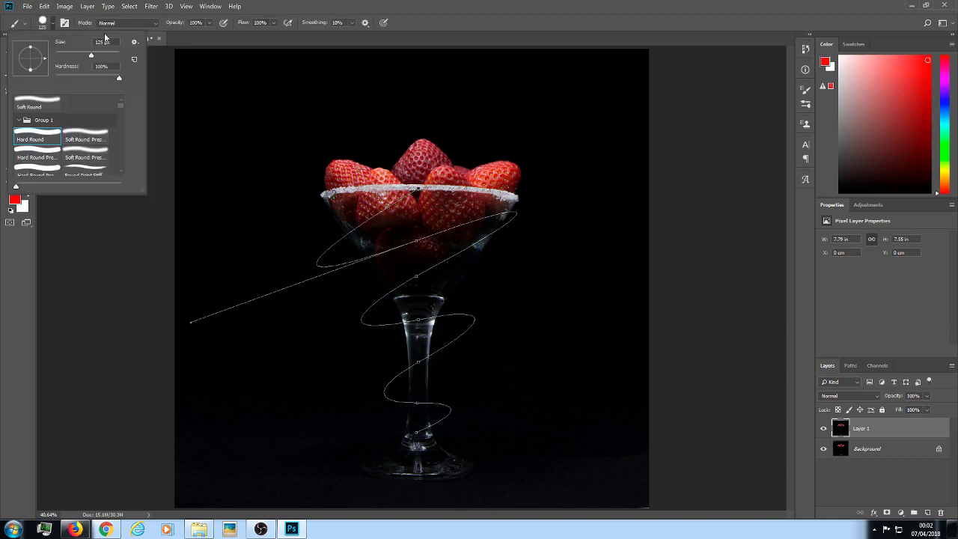
double_click(102, 42)
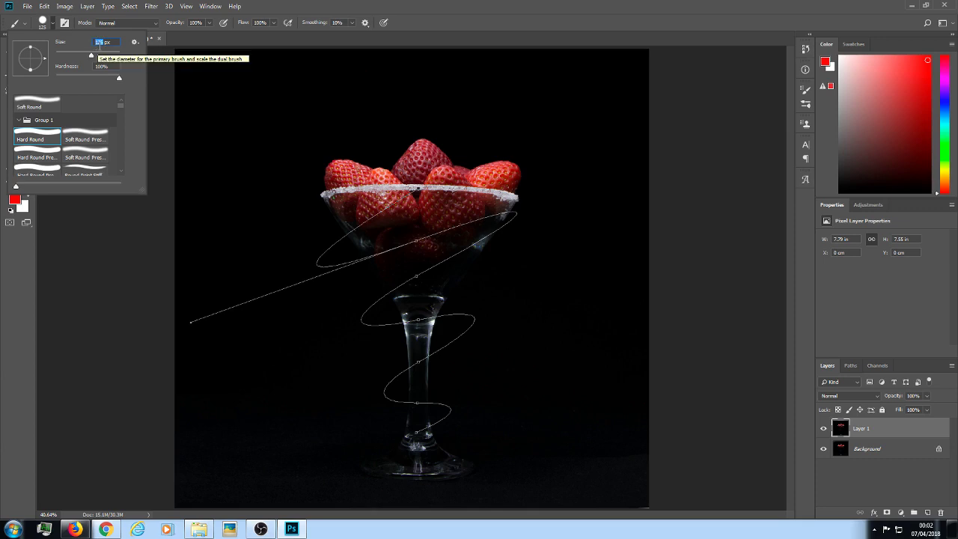
type("12")
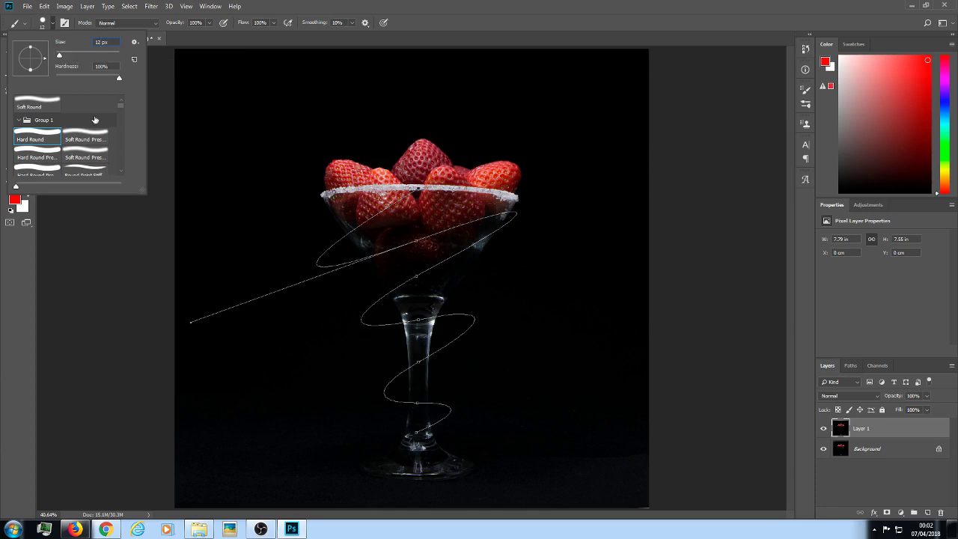
Add a new empty layer and stroke the winding path on it in red with the Brush, without simulated pressure.
left_click(23, 258)
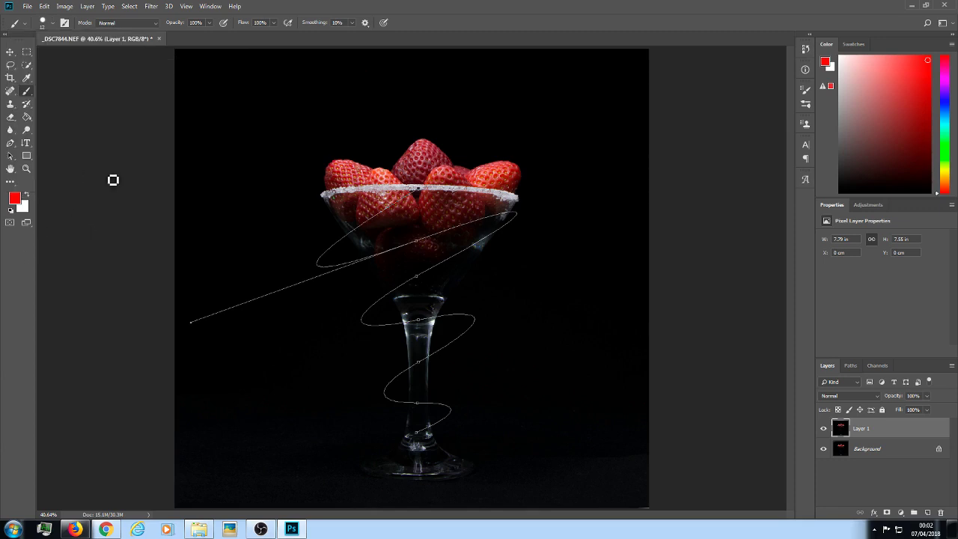
left_click(928, 512)
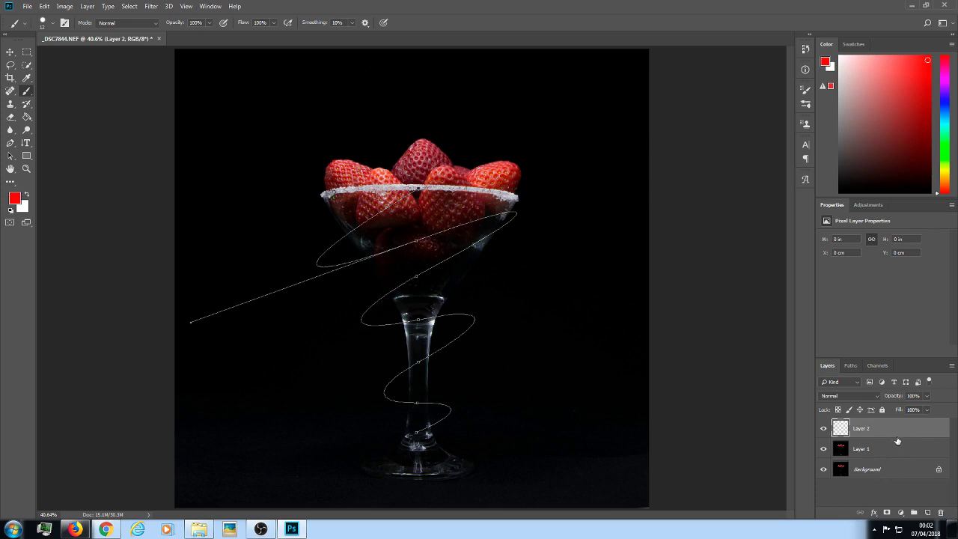
left_click(11, 144)
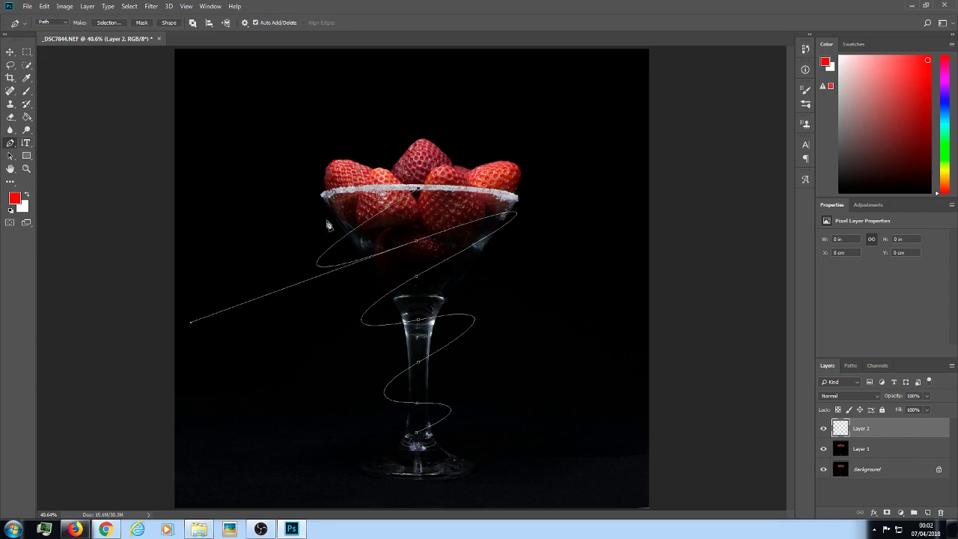
right_click(456, 344)
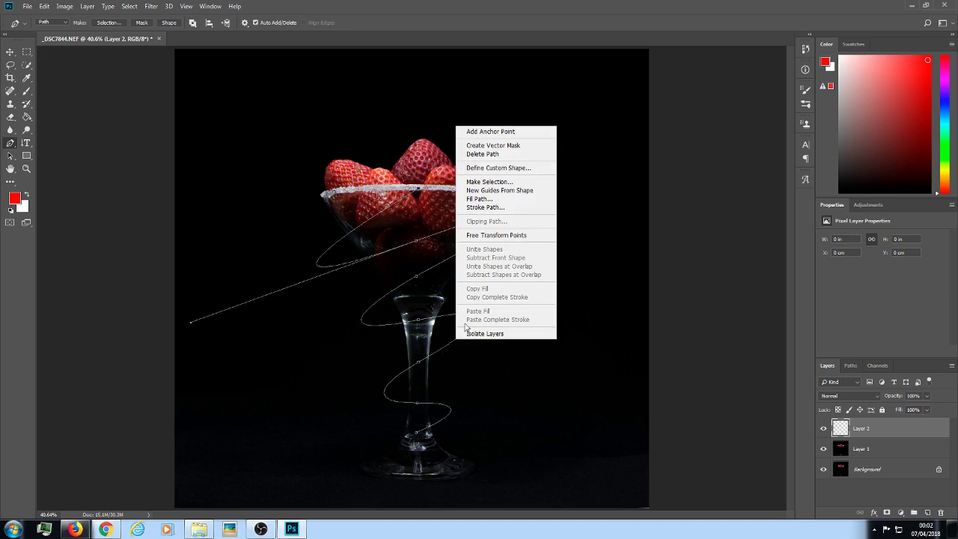
left_click(485, 208)
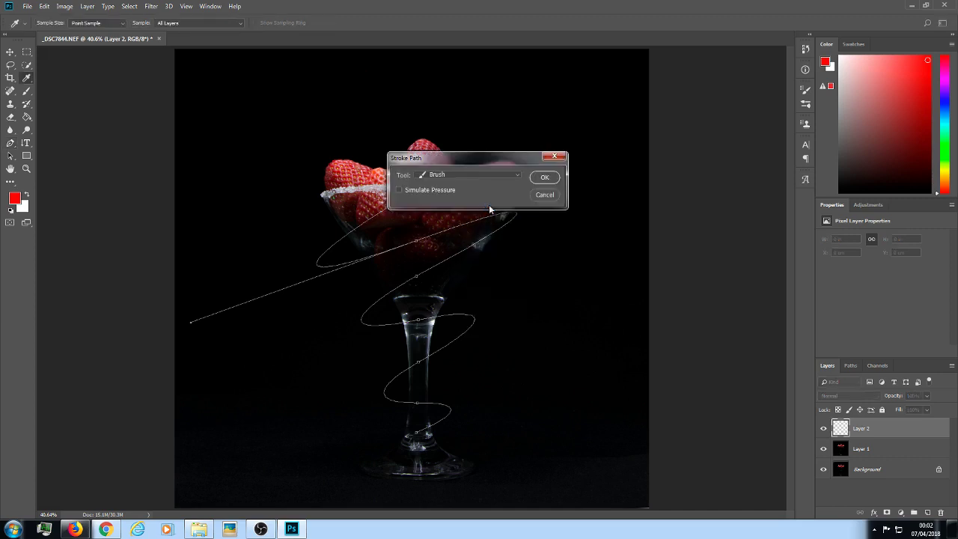
left_click(514, 176)
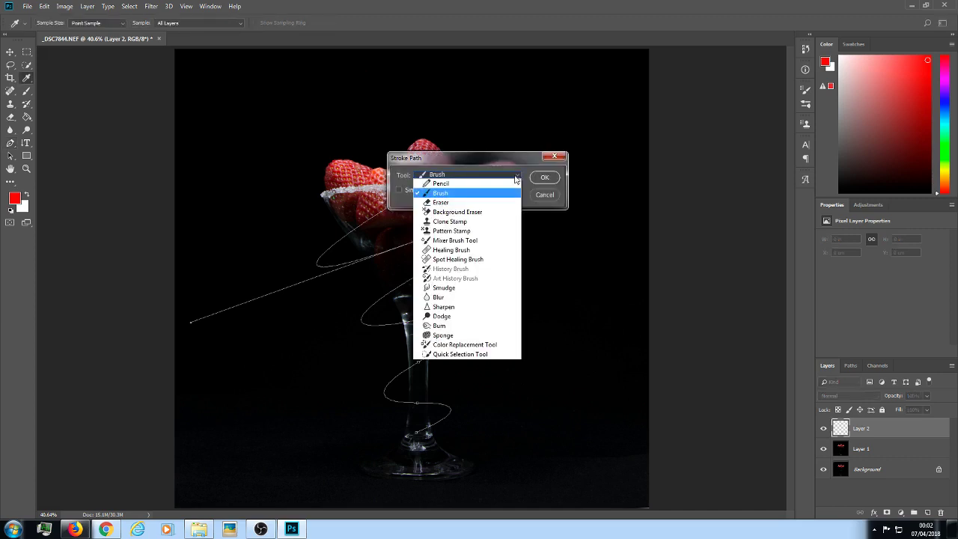
left_click(441, 192)
left_click(545, 177)
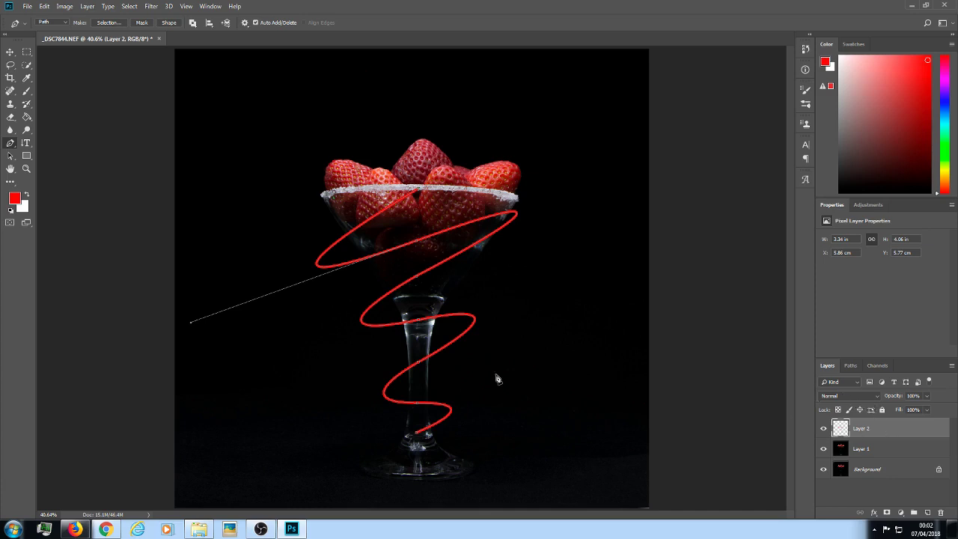
Enable the Inner Glow and Outer Glow layer styles on the red spiral's layer.
double_click(901, 430)
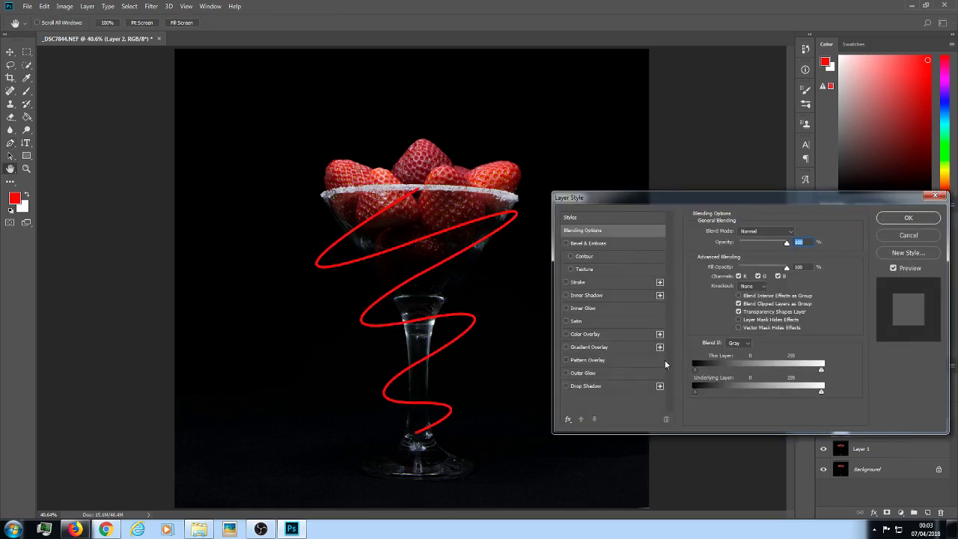
left_click(566, 307)
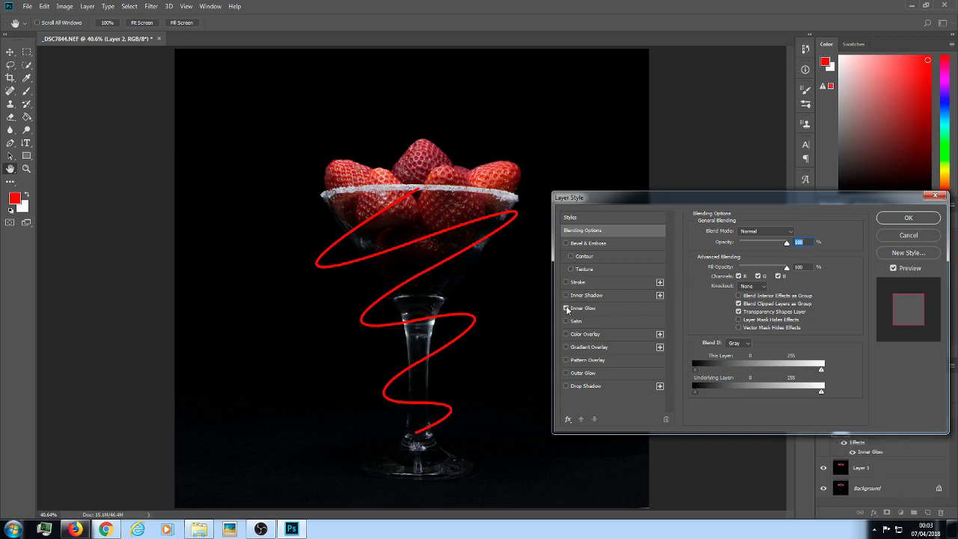
left_click(566, 372)
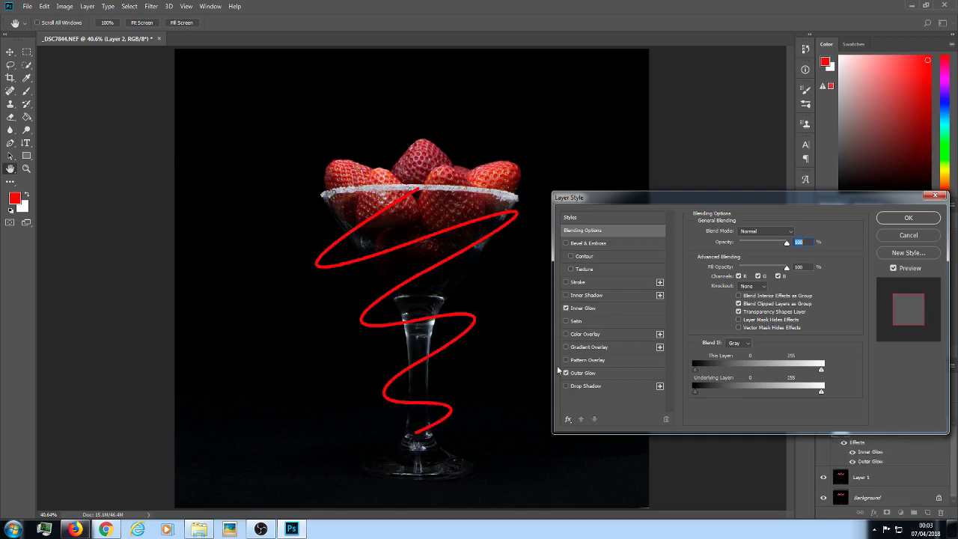
Set the Inner Glow color to green 31ff01 and copy its hex code.
left_click(616, 309)
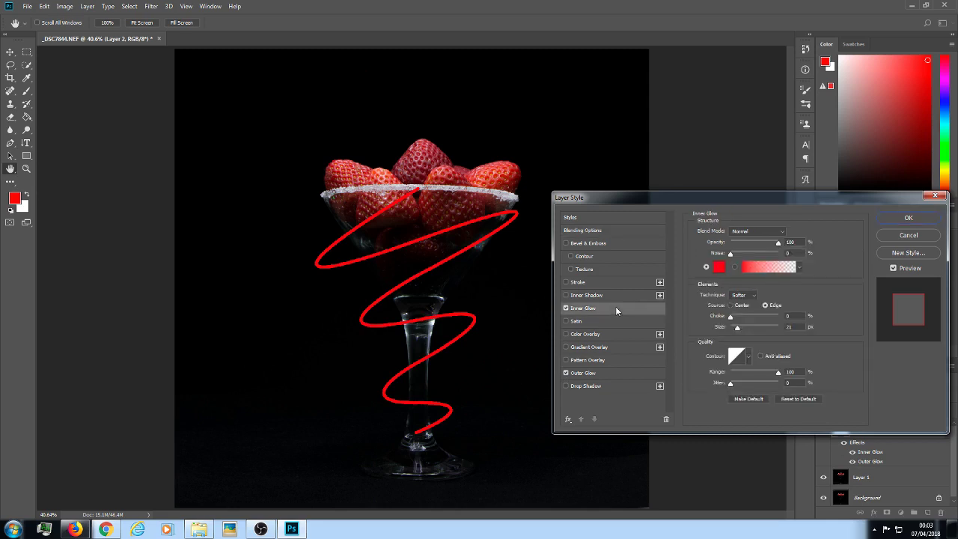
left_click(720, 269)
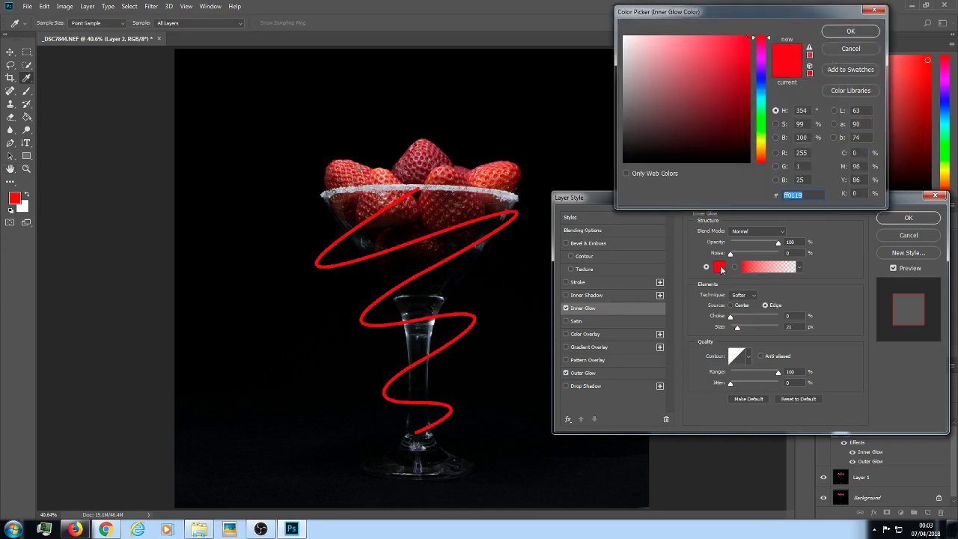
left_click(763, 124)
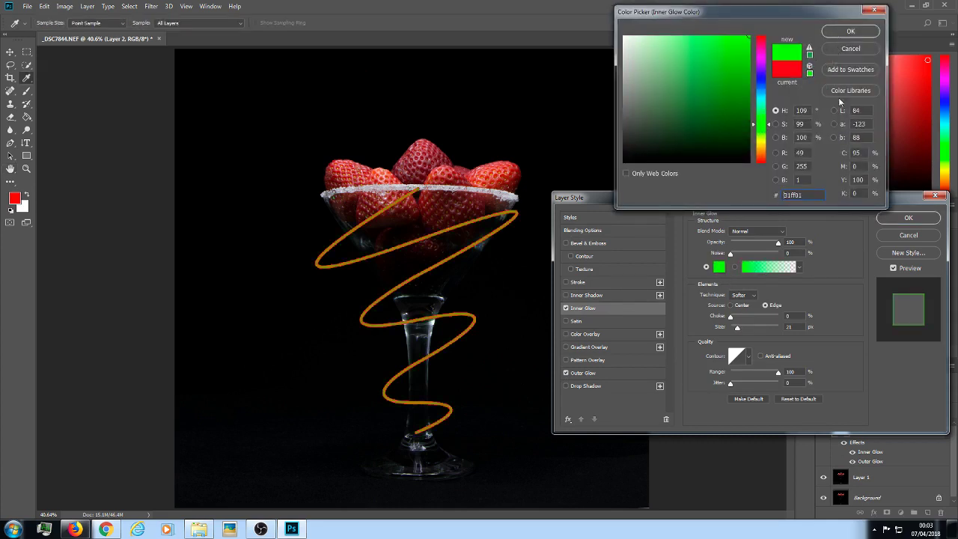
double_click(809, 195)
key("ctrl+c")
right_click(809, 195)
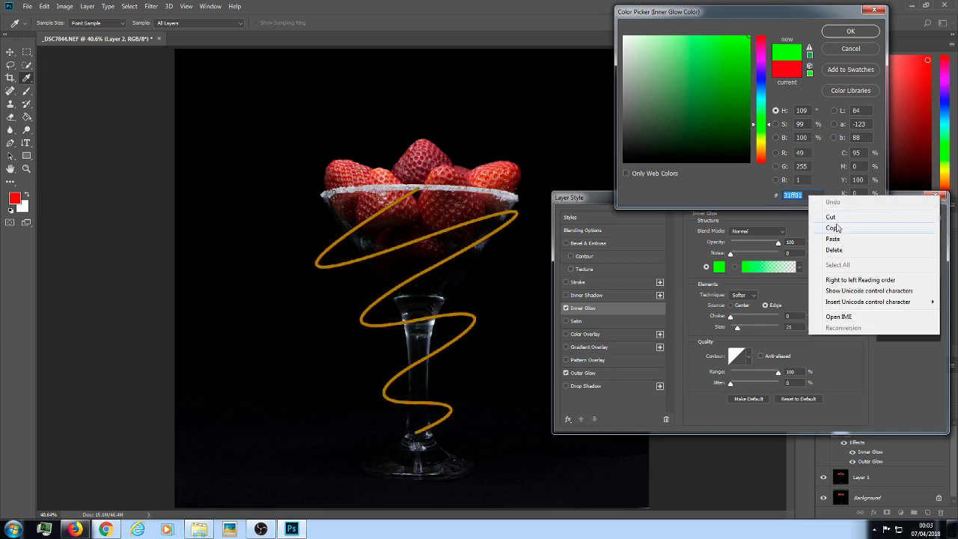
left_click(833, 228)
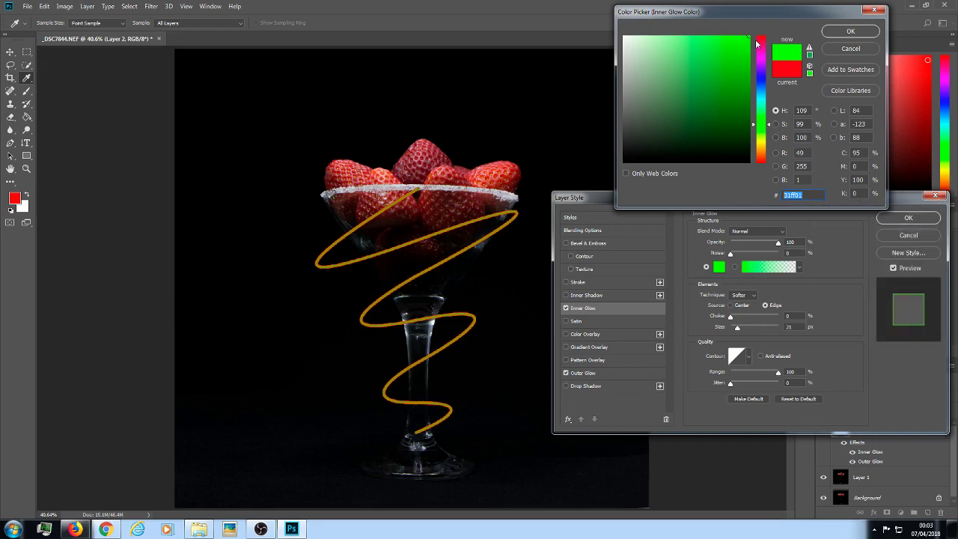
left_click(851, 32)
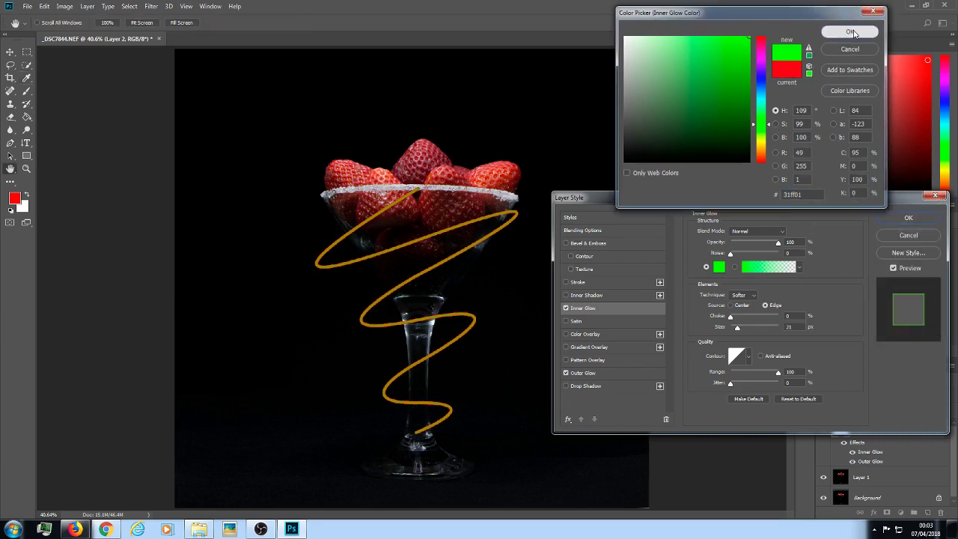
Make the Inner Glow gradient solid green by moving its starting opacity stop to location 100%.
left_click(772, 268)
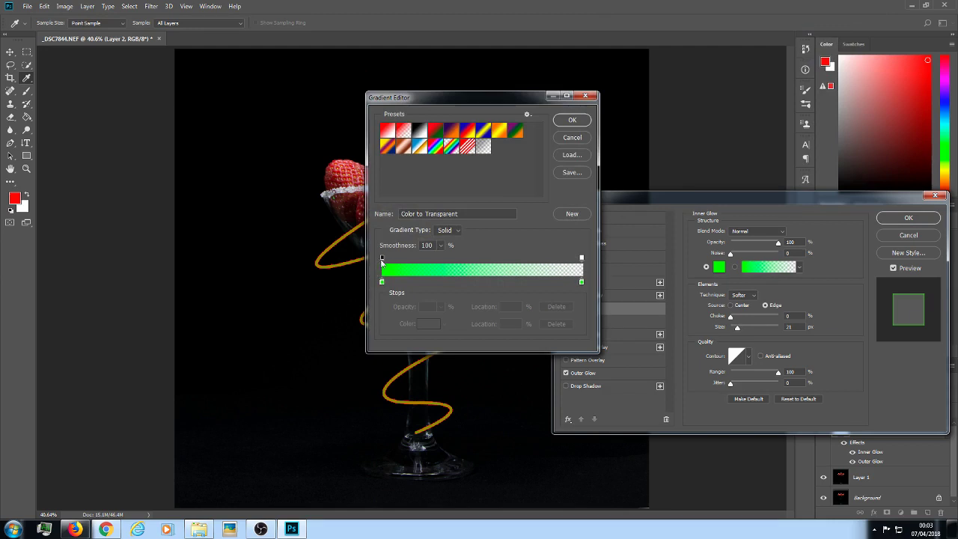
left_click_drag(382, 258, 583, 266)
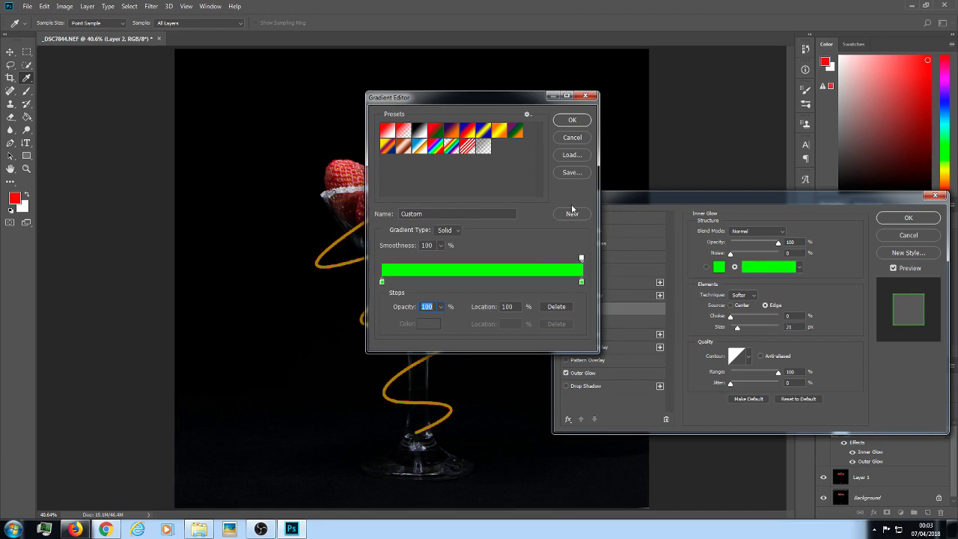
left_click(571, 120)
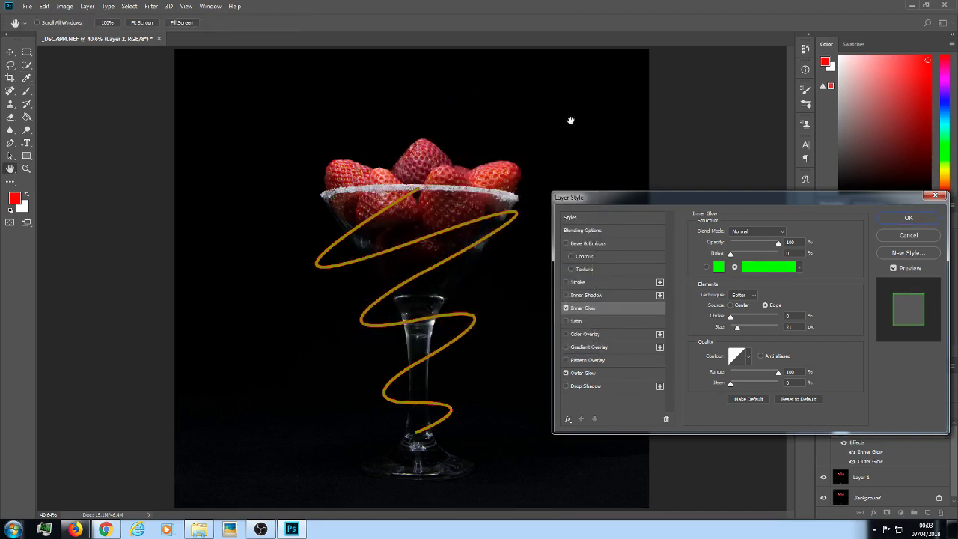
Set the Outer Glow color to the copied green hex code 31ff01.
left_click(607, 377)
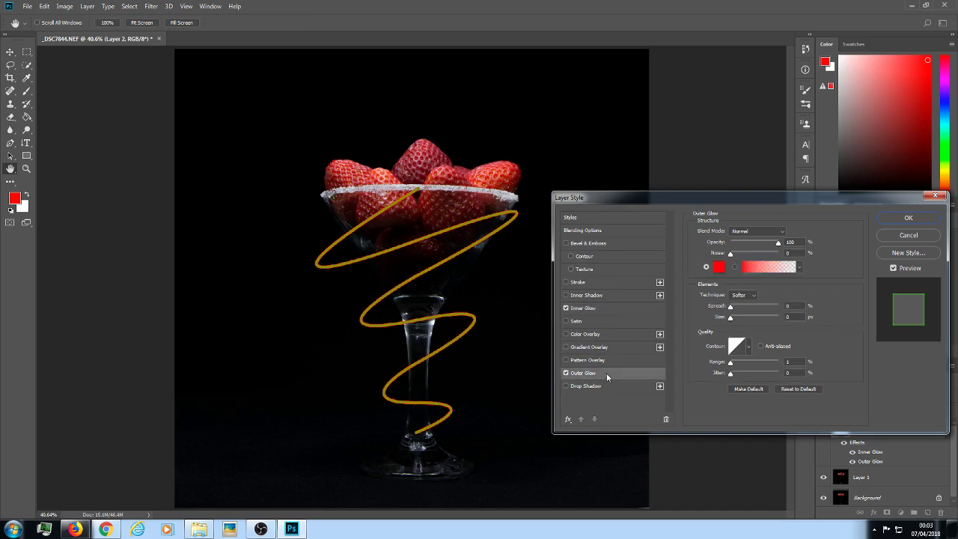
left_click(718, 267)
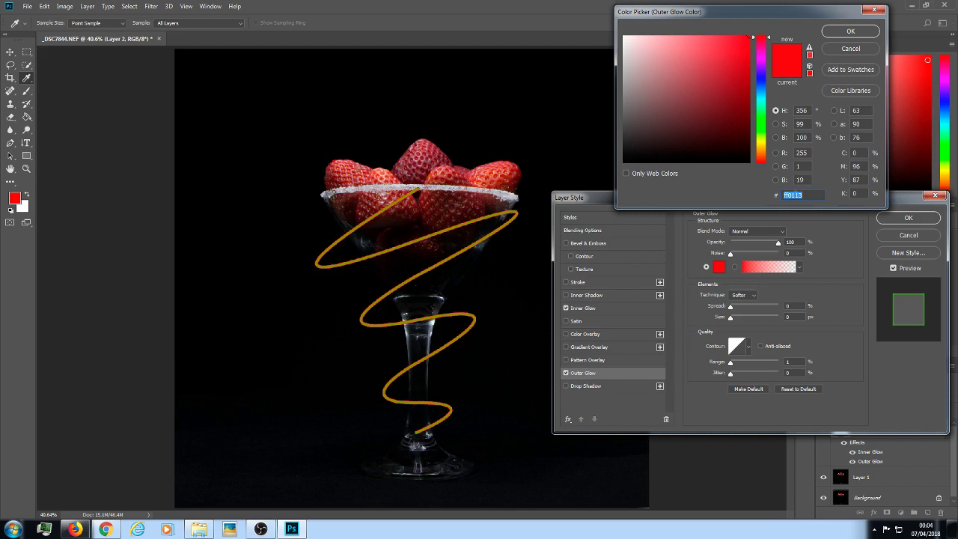
right_click(810, 195)
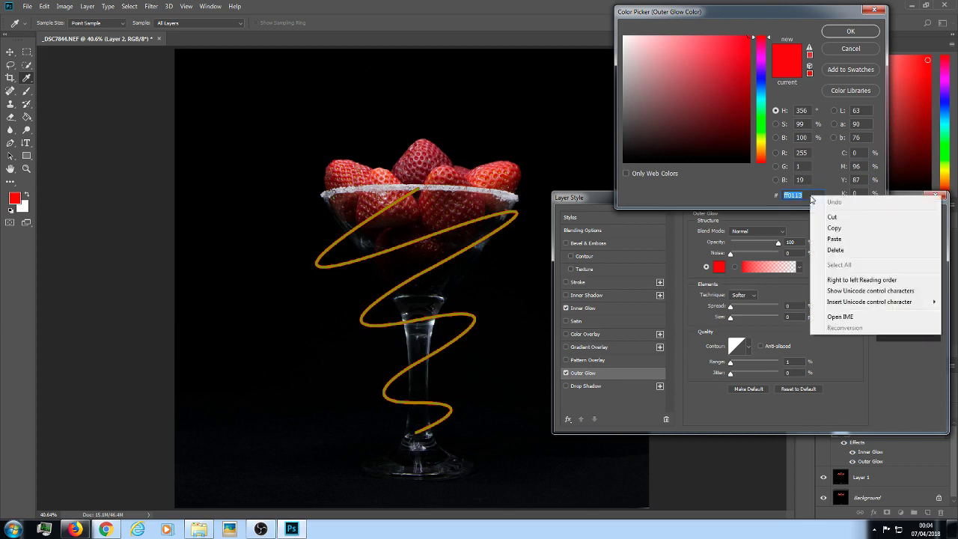
left_click(834, 238)
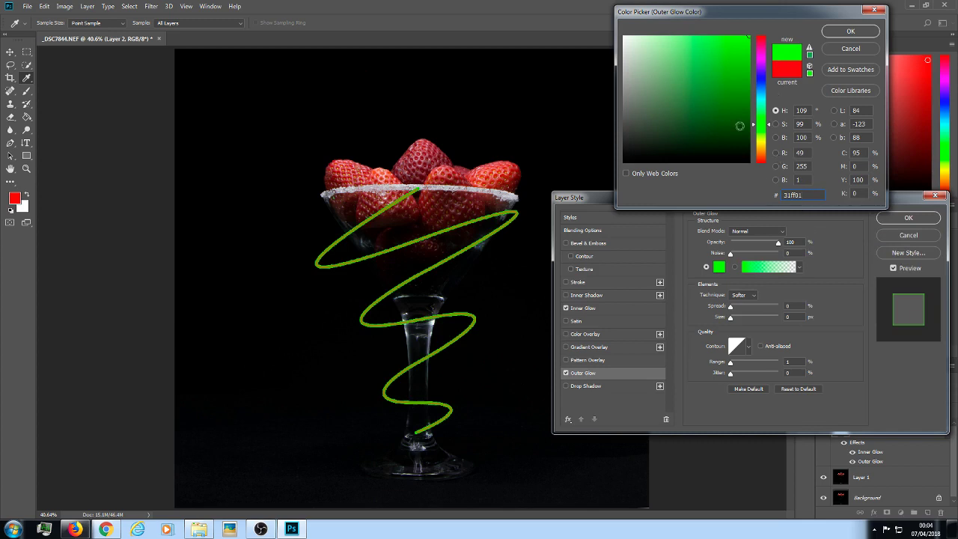
left_click(850, 32)
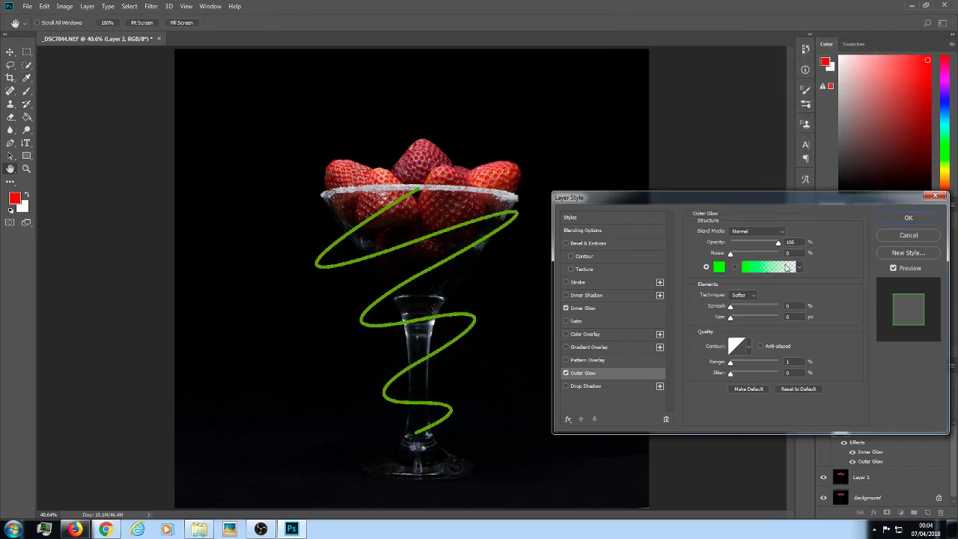
Make the Outer Glow gradient solid green by moving its starting opacity stop to the far end, and apply the layer style.
left_click(760, 269)
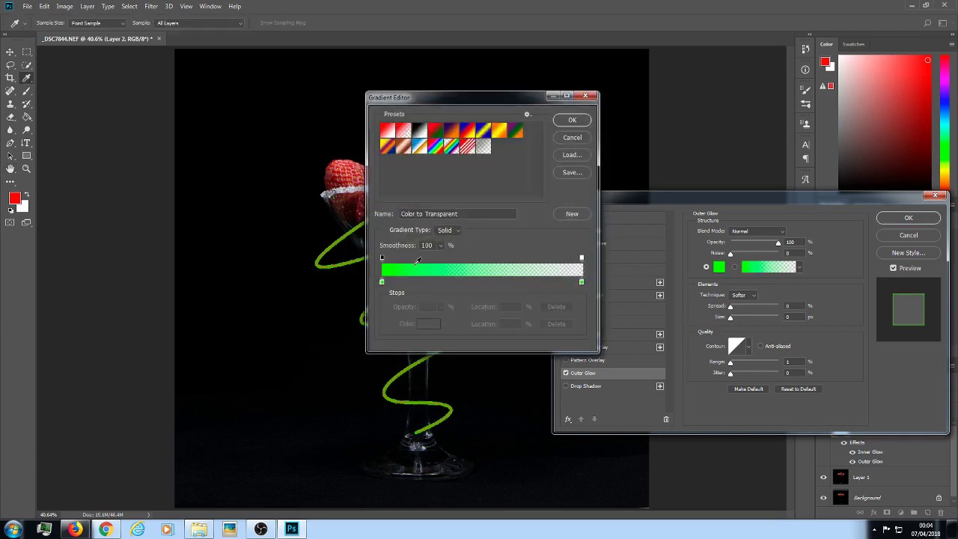
left_click_drag(382, 258, 582, 267)
left_click(570, 119)
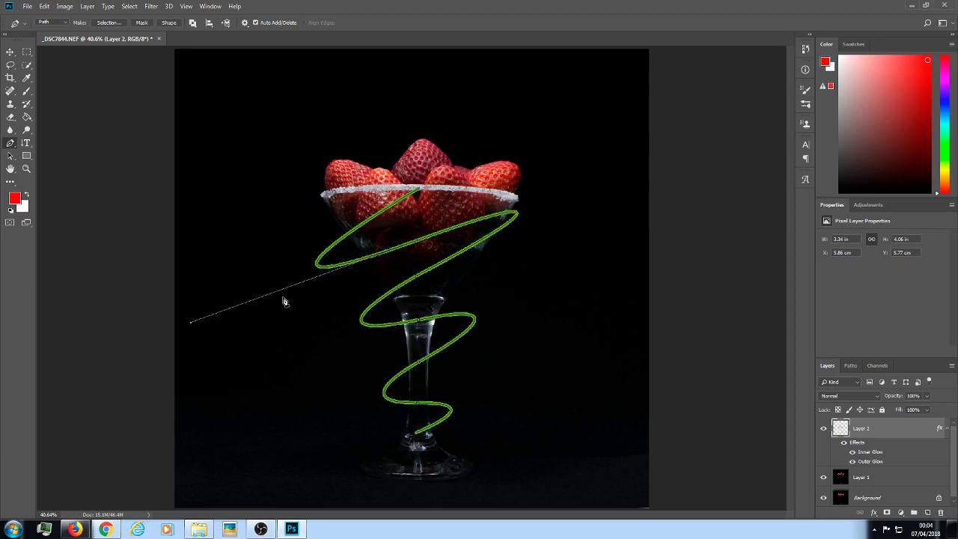
Dismiss the path outline and add a layer mask to the green spiral's layer.
key("Escape")
key("Escape")
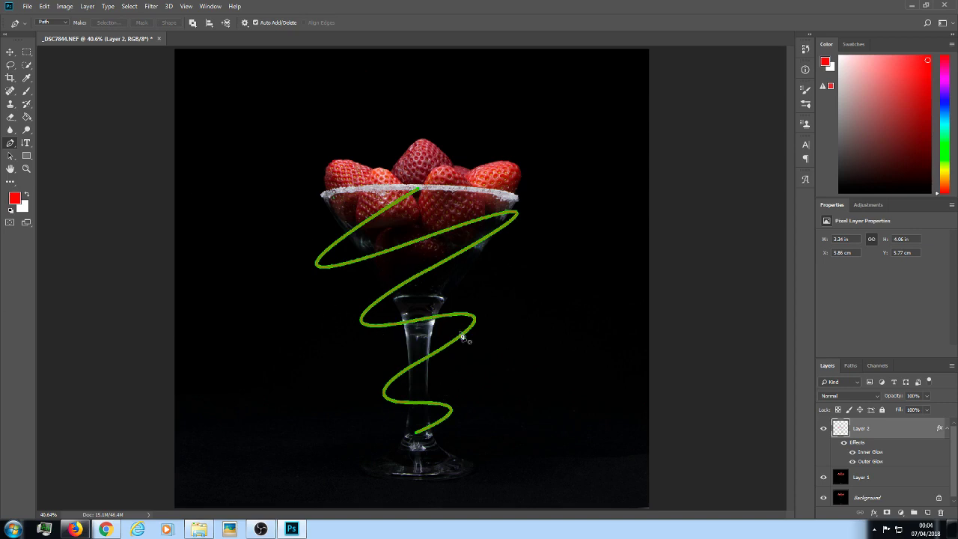
left_click(888, 514)
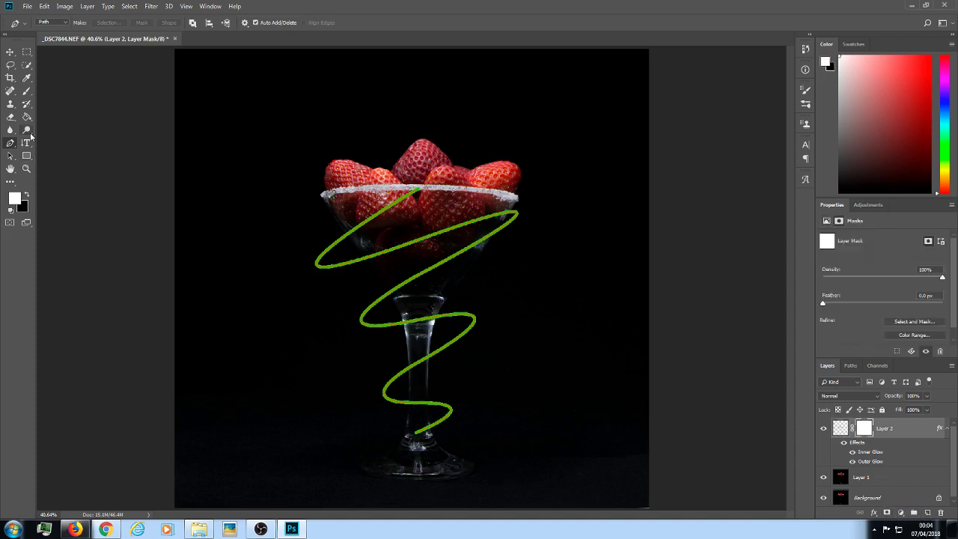
With a larger hard brush, paint black on the mask to hide the spiral's two nearly horizontal crossings over the glass stem.
left_click(27, 91)
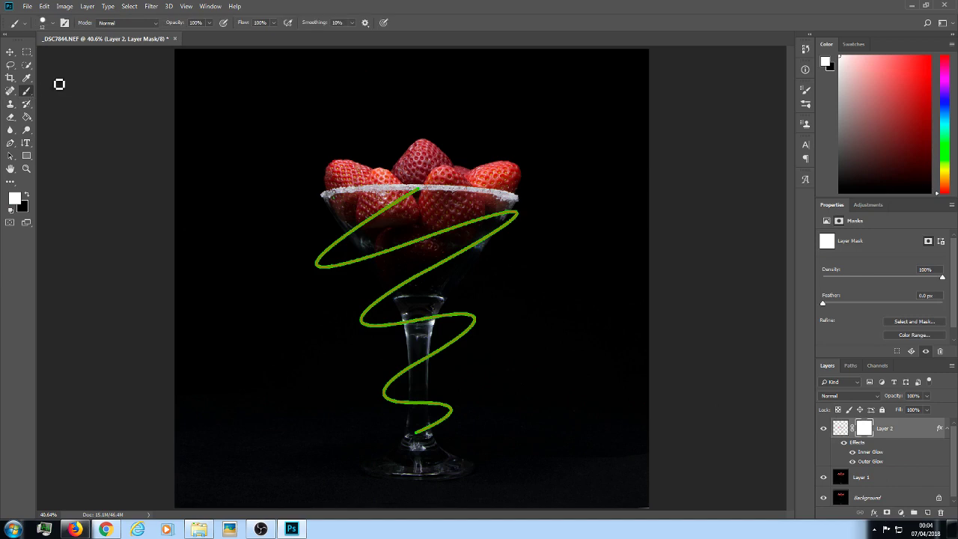
left_click(53, 24)
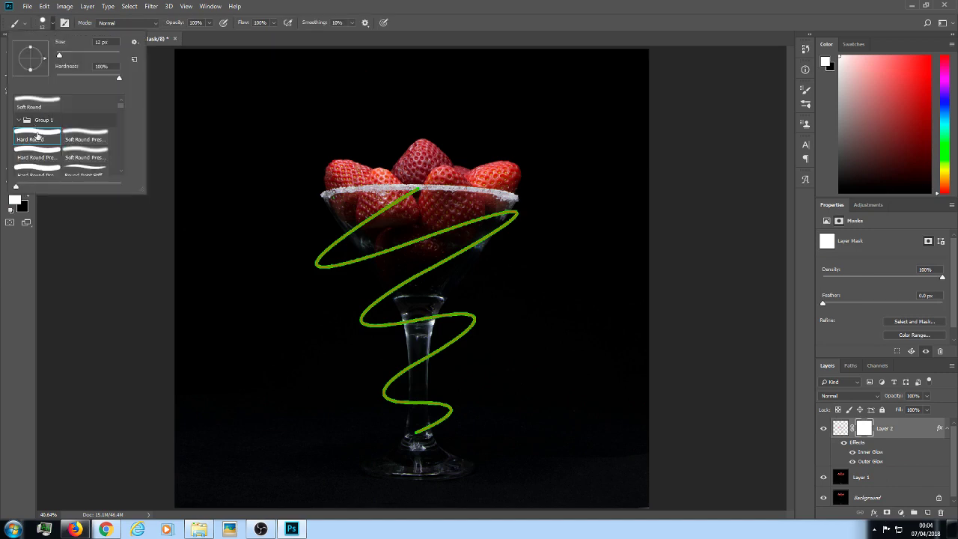
left_click(83, 259)
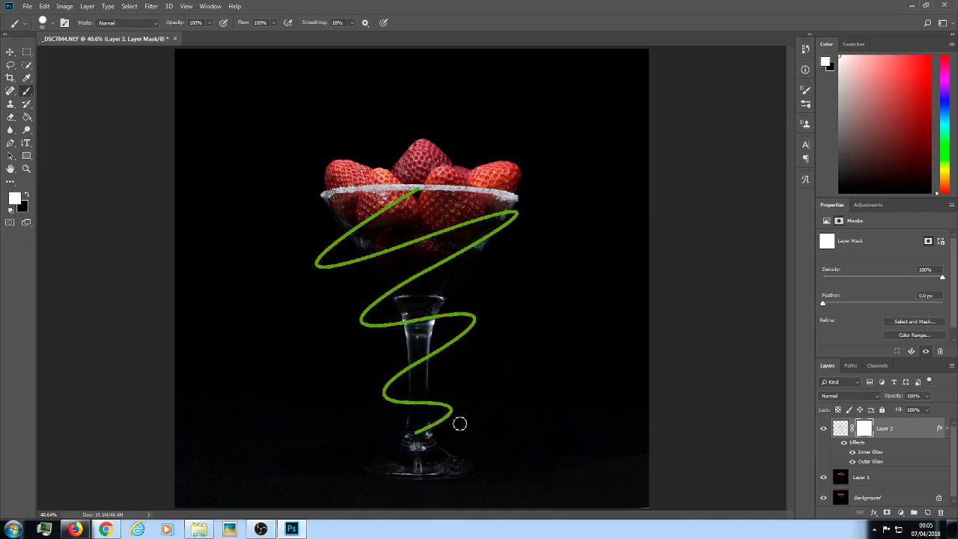
left_click(26, 195)
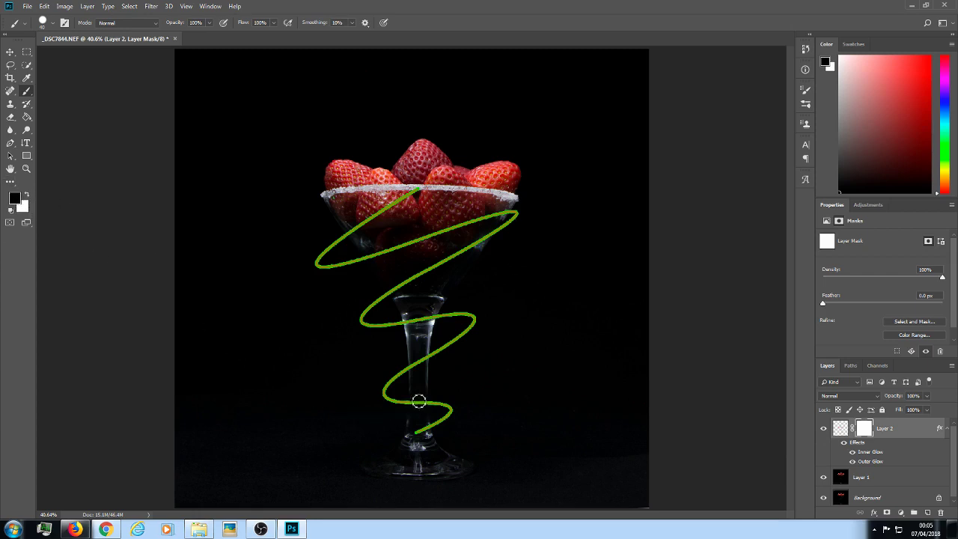
mouse_move(418, 401)
left_mouse_down()
mouse_move(426, 395)
mouse_move(427, 410)
mouse_move(421, 403)
left_mouse_up()
left_click_drag(409, 323, 432, 322)
mouse_move(431, 327)
left_mouse_down()
mouse_move(333, 346)
mouse_move(400, 327)
left_mouse_up()
Paint black on the mask to hide the spiral section crossing the bowl from its right bend to the bowl's left edge.
left_click(27, 196)
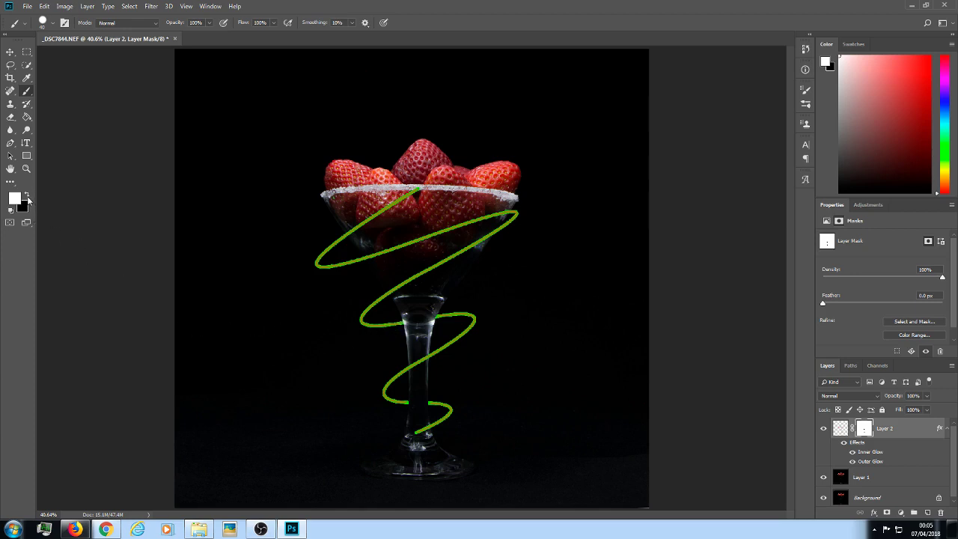
left_click(29, 196)
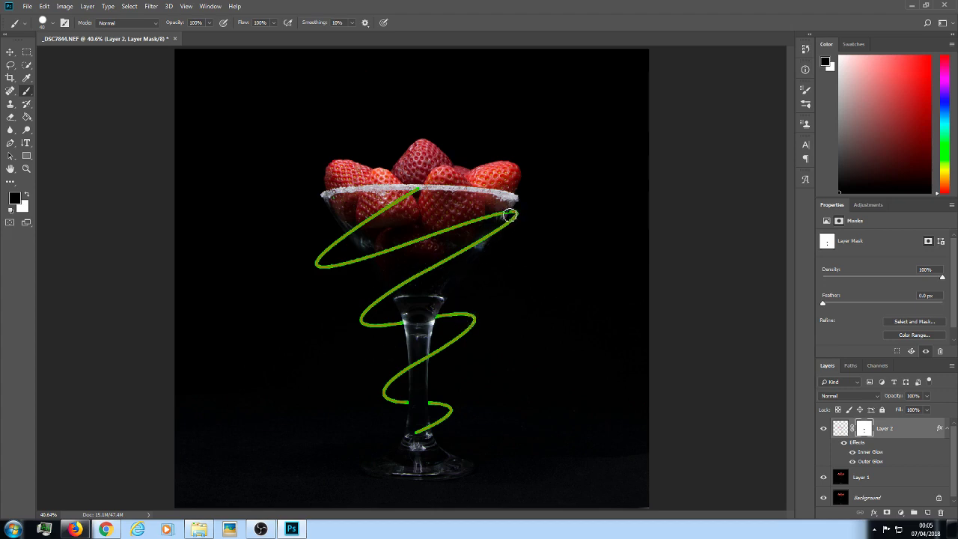
mouse_move(510, 213)
left_mouse_down()
mouse_move(369, 259)
mouse_move(363, 251)
left_mouse_up()
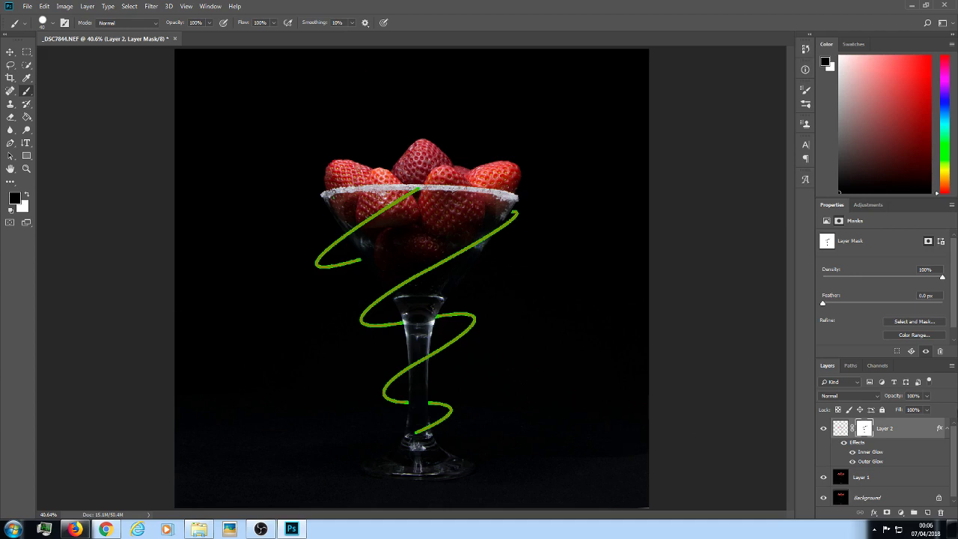
Flatten the image and place the "png gps strawberries" sparkle overlay so its stars fall across the bowl and just beyond its right edge.
right_click(893, 428)
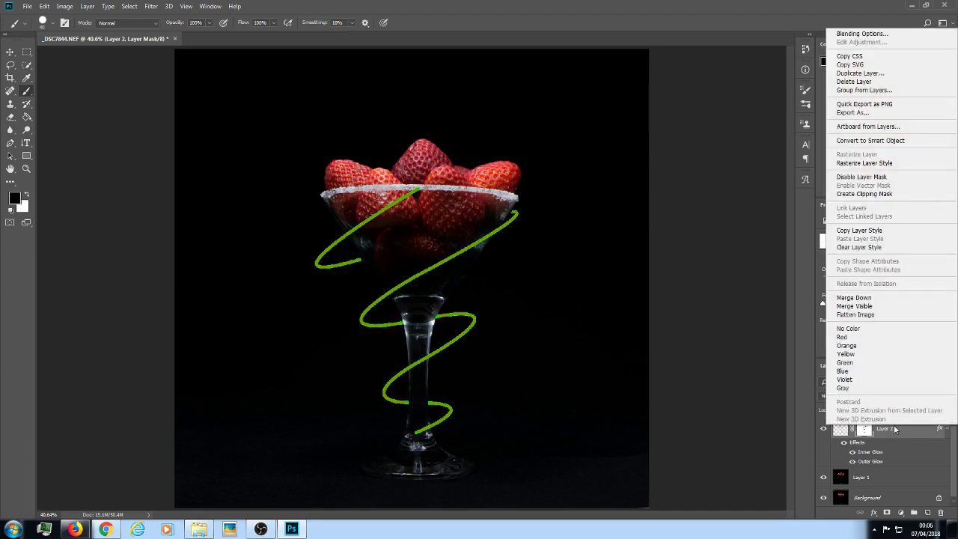
left_click(867, 316)
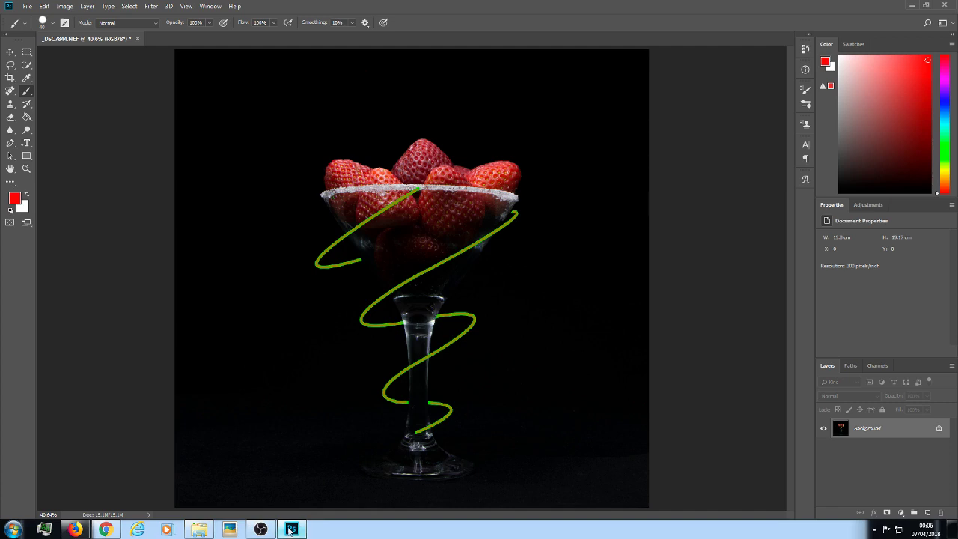
left_click(200, 531)
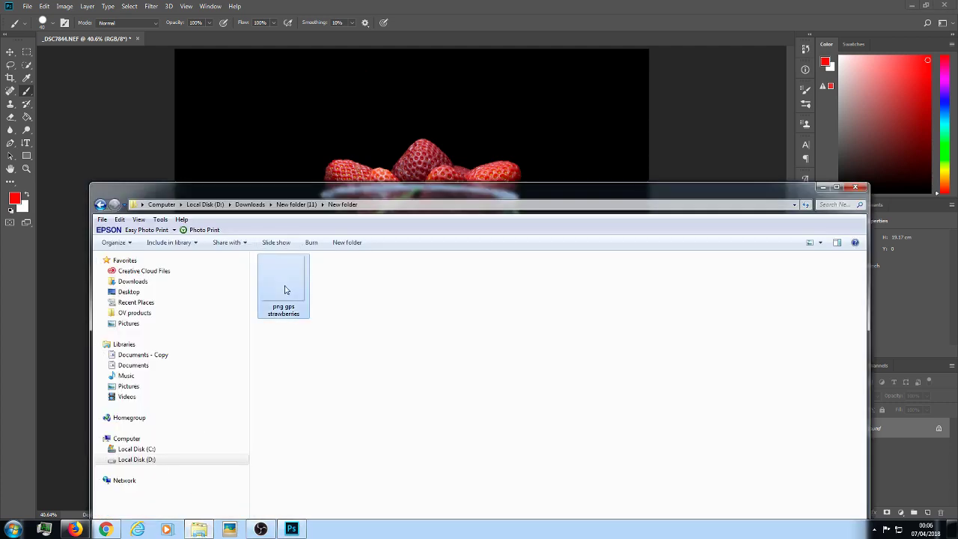
left_click_drag(285, 289, 374, 170)
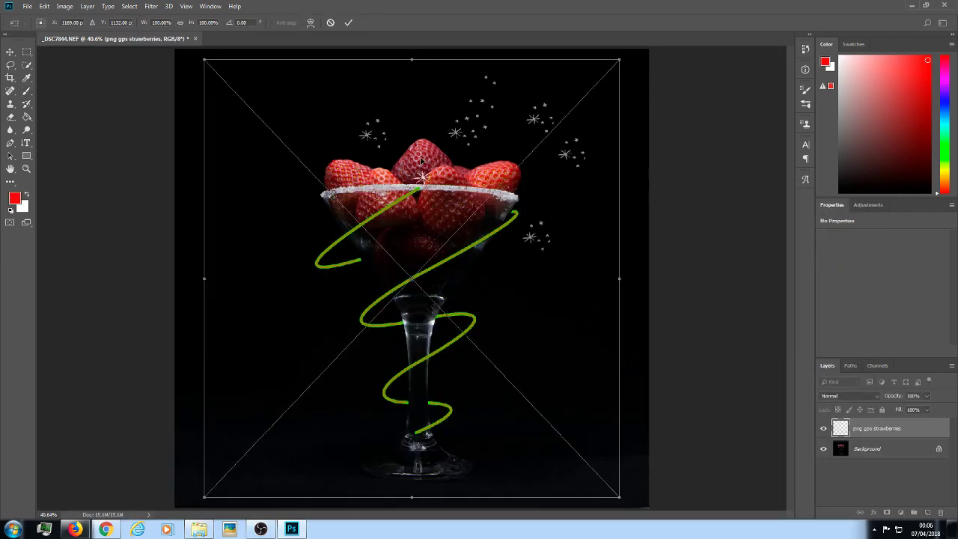
left_click_drag(421, 159, 356, 189)
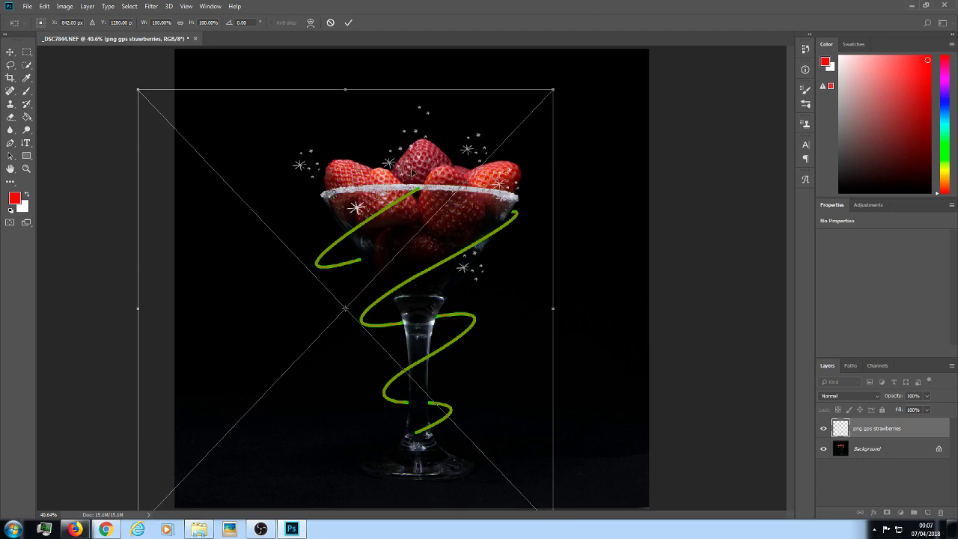
left_click_drag(404, 186, 431, 212)
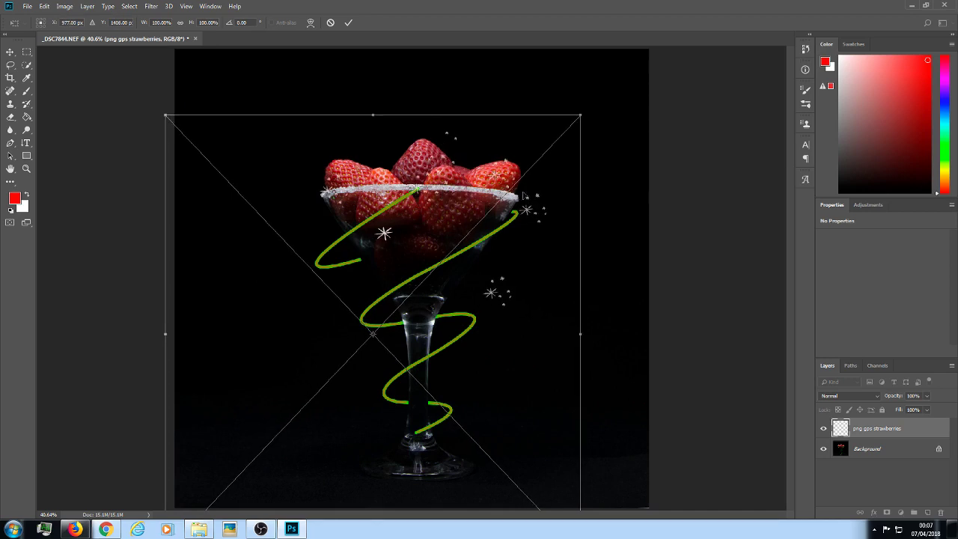
left_click(347, 23)
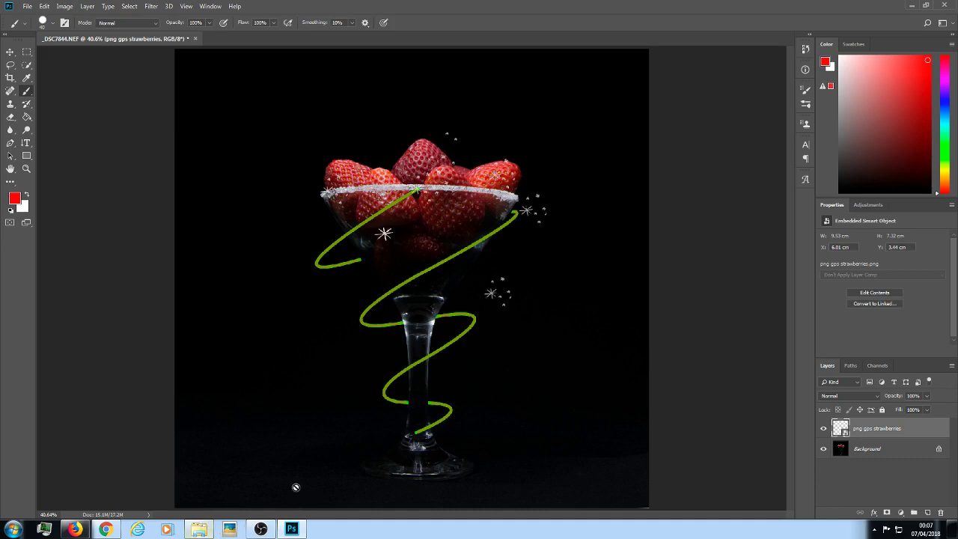
Place a second copy of "png gps strawberries" higher and further left, with its sparkles above and around the strawberries.
left_click(199, 529)
left_click_drag(282, 291, 306, 177)
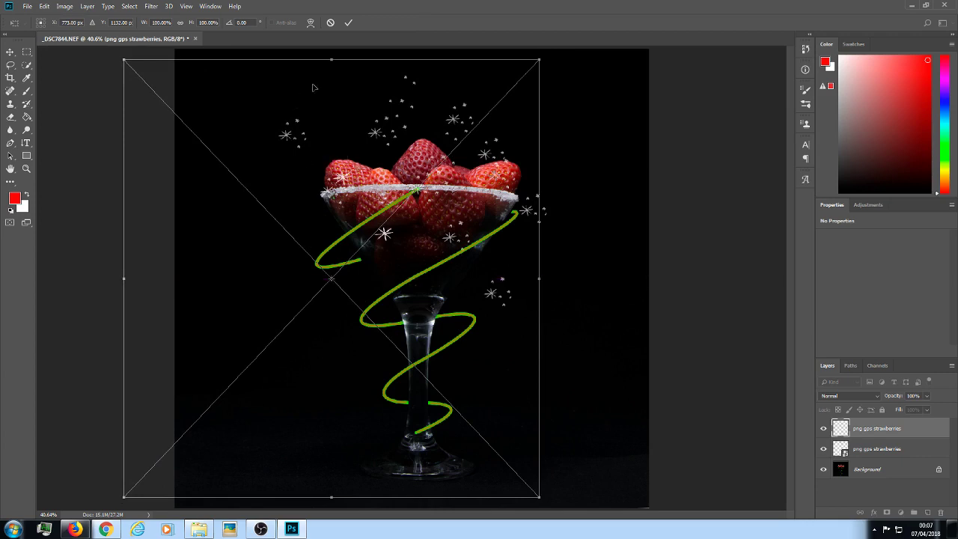
left_click(348, 23)
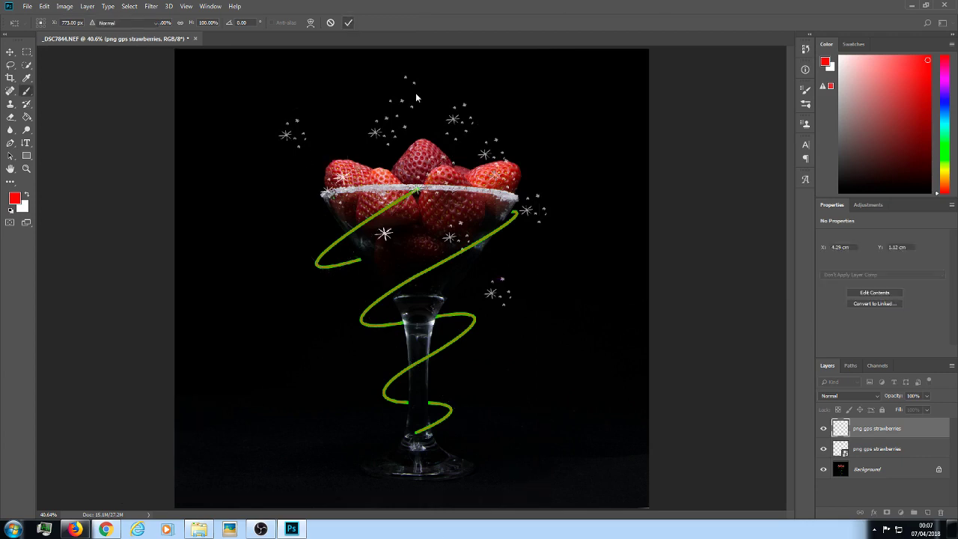
Reset the foreground colour to black, add a layer mask to each sparkle layer and paint small spots on both masks to hide unwanted sparkles.
left_click(11, 210)
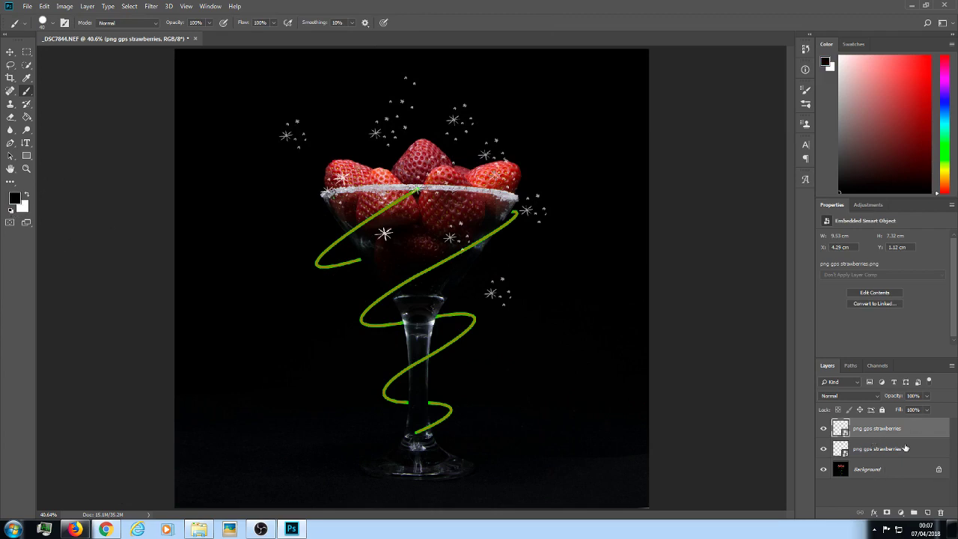
left_click(888, 513)
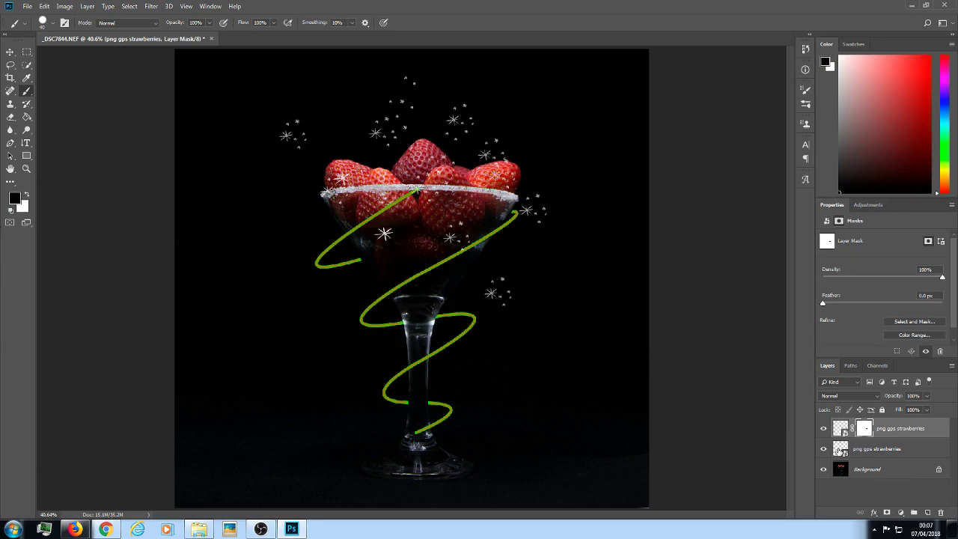
left_click(839, 450)
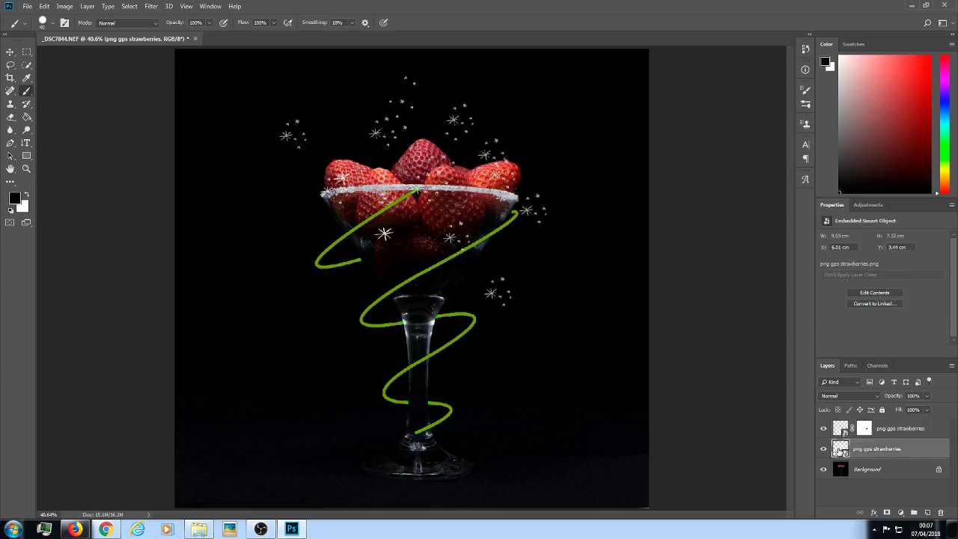
left_click(886, 512)
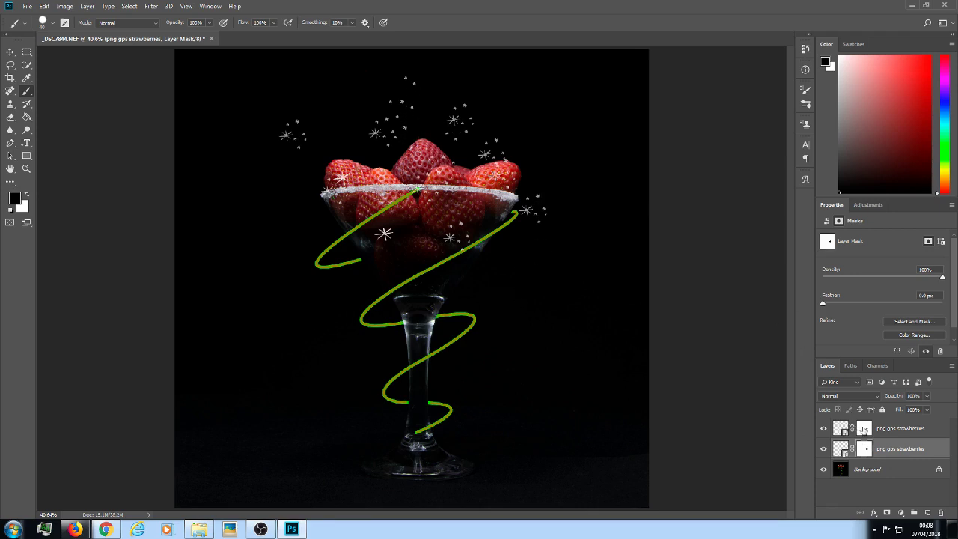
left_click(863, 429)
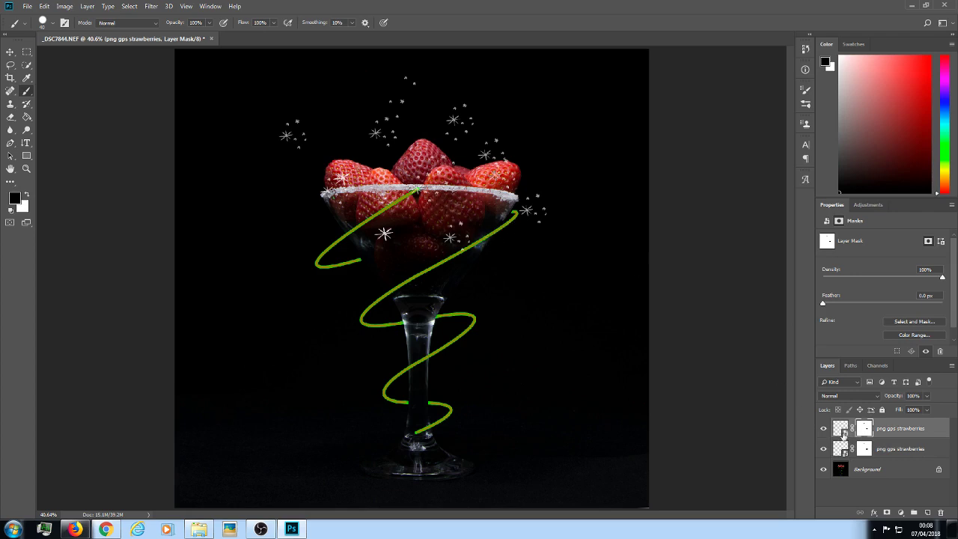
left_click(863, 448)
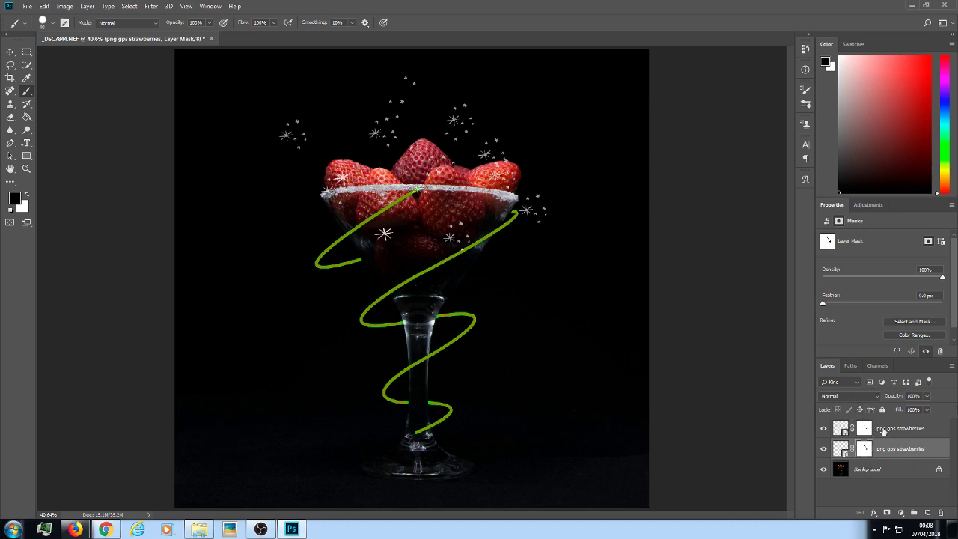
Flatten the masked sparkle layers into the background and duplicate the flattened image onto a new layer.
right_click(898, 430)
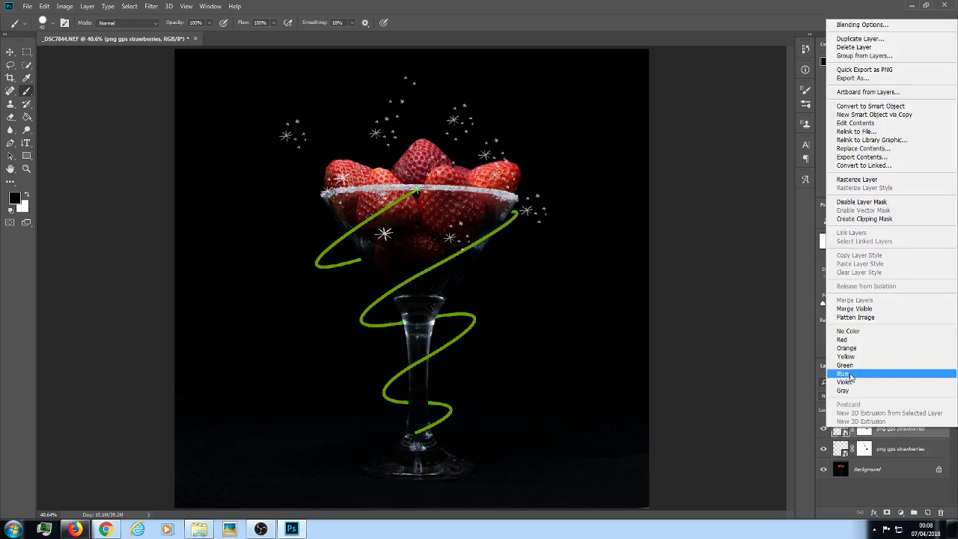
left_click(855, 317)
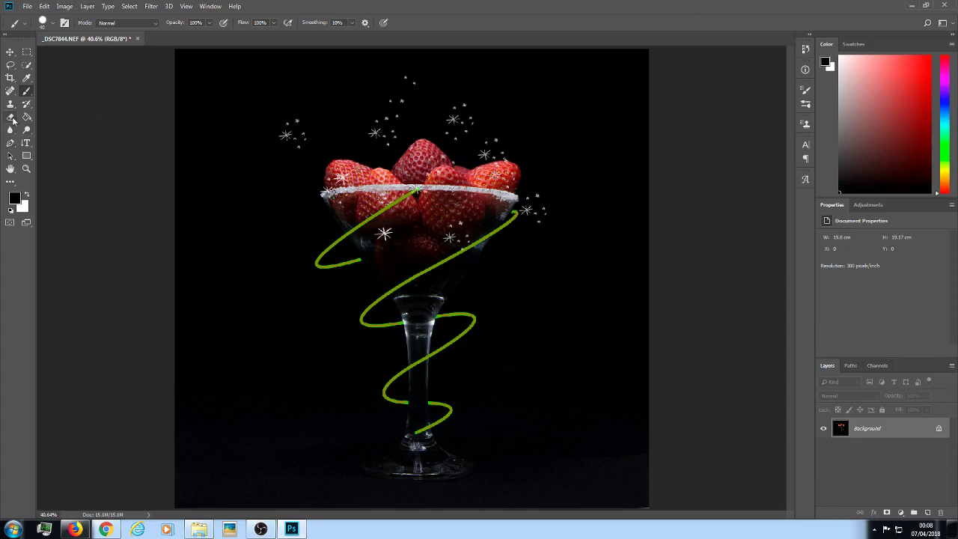
key("ctrl+shift+alt+n")
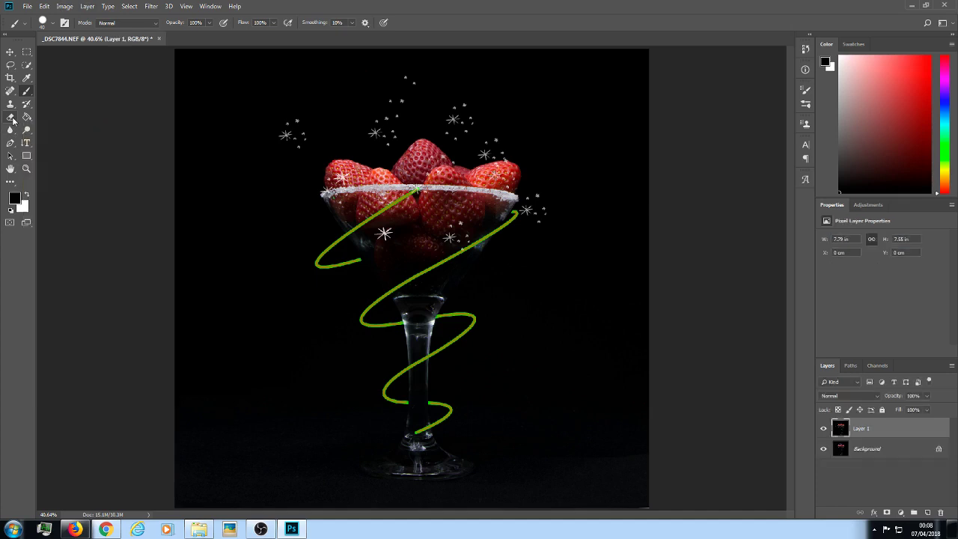
Retouch the sugared rim near the glass's left edge with the Clone Stamp on the duplicate layer, and flatten the image.
left_click(10, 105)
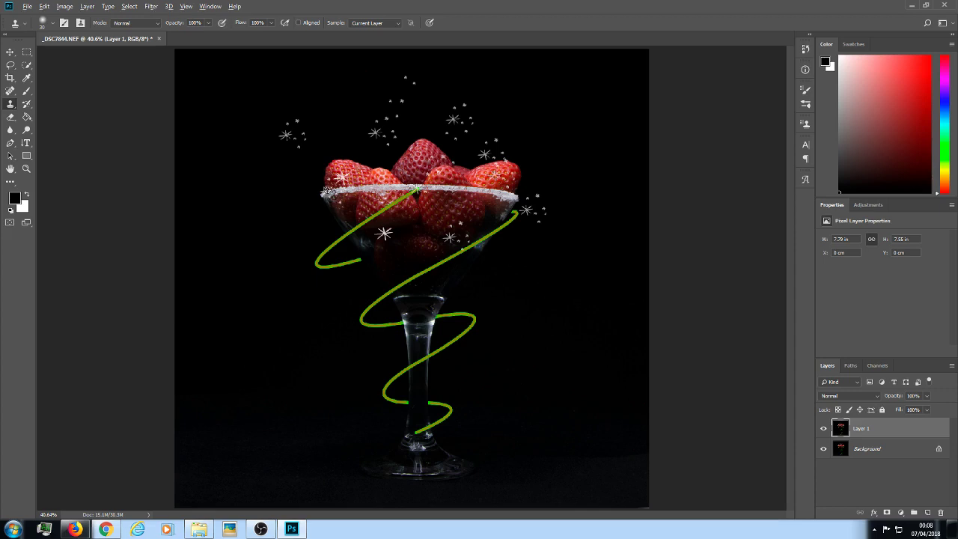
left_click(327, 190, "alt")
right_click(891, 423)
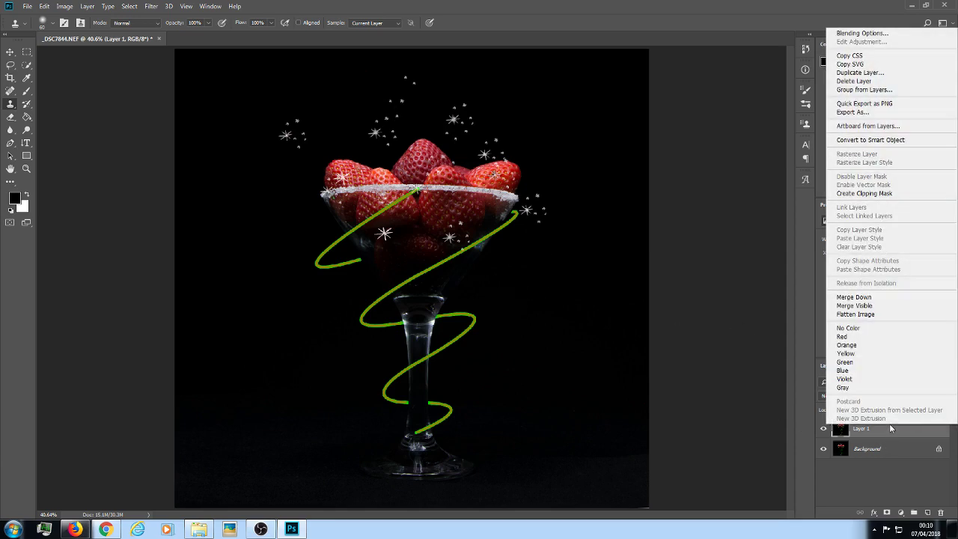
left_click(859, 315)
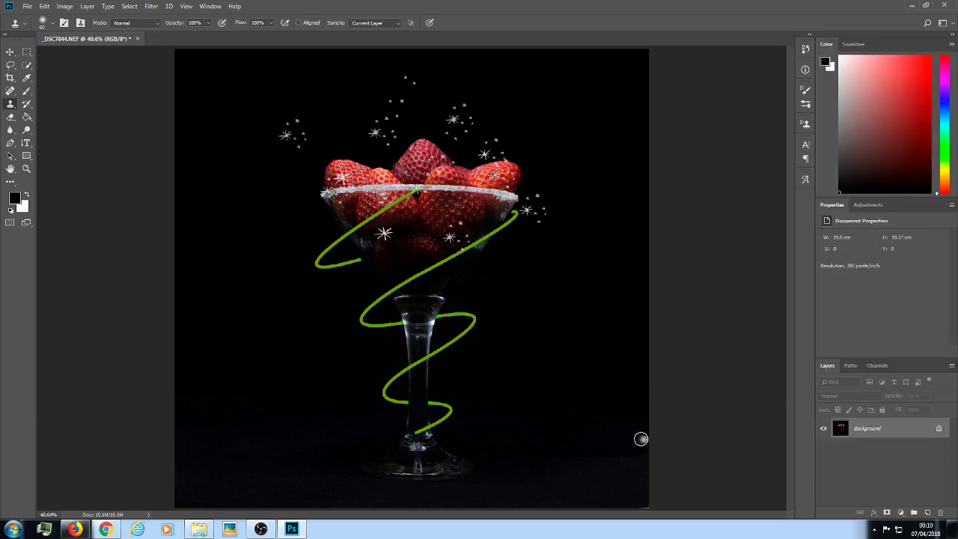